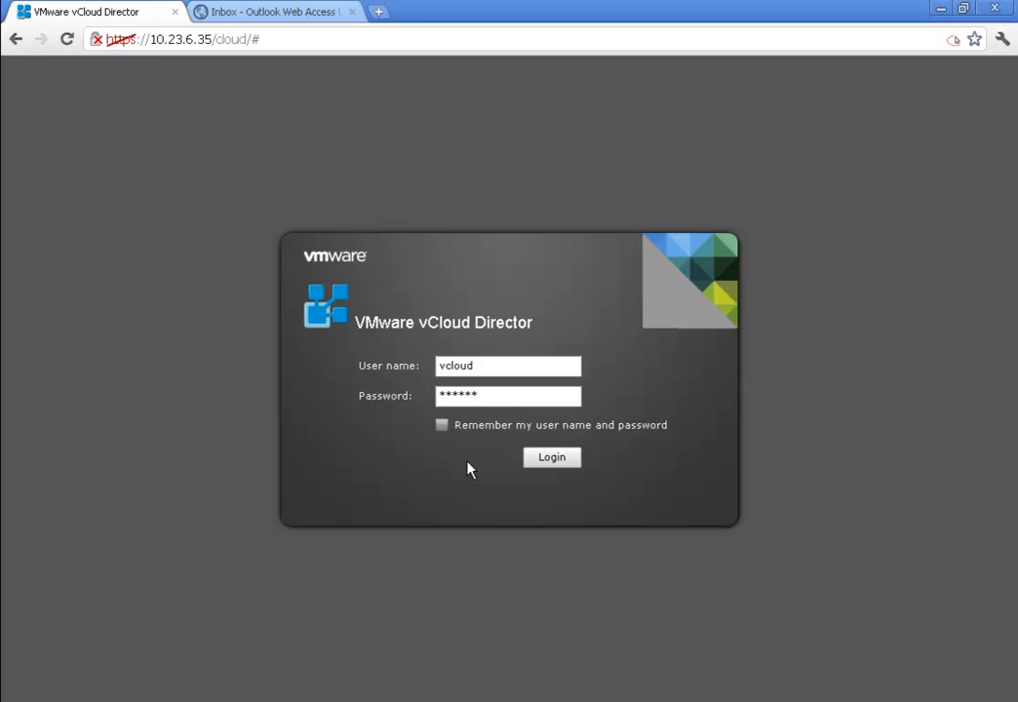
# - Log in to vCloud Director with the system administrator credentials
pyautogui.click(548, 461)
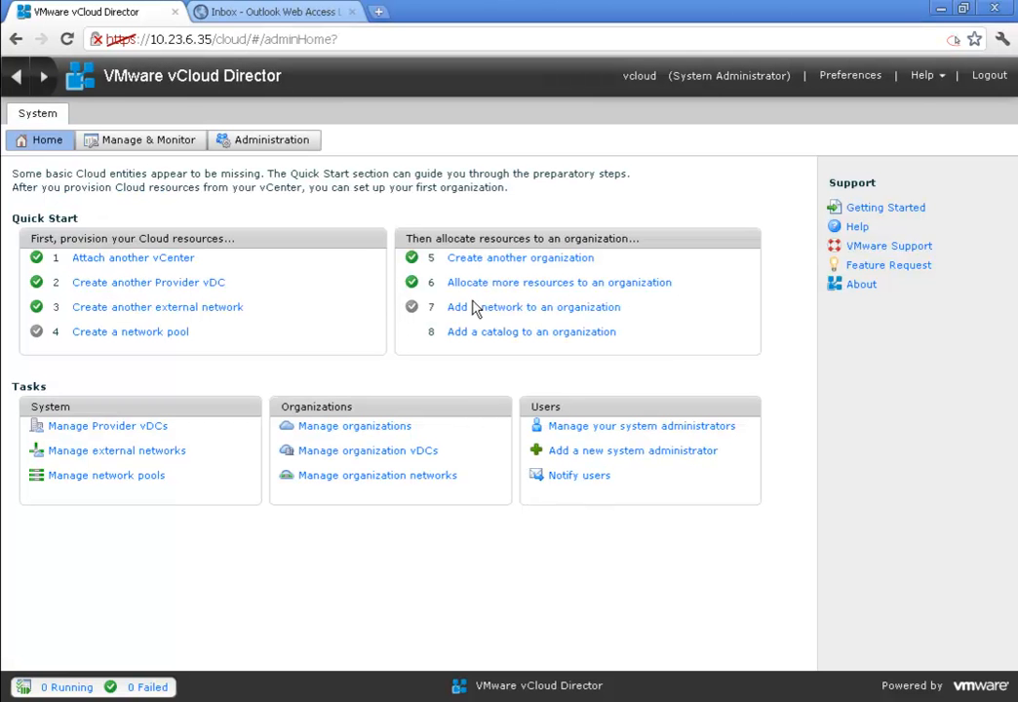
# - In Administration > Extensions, make Build New vApp under vApp Lifecycle a blocking task
pyautogui.click(297, 144)
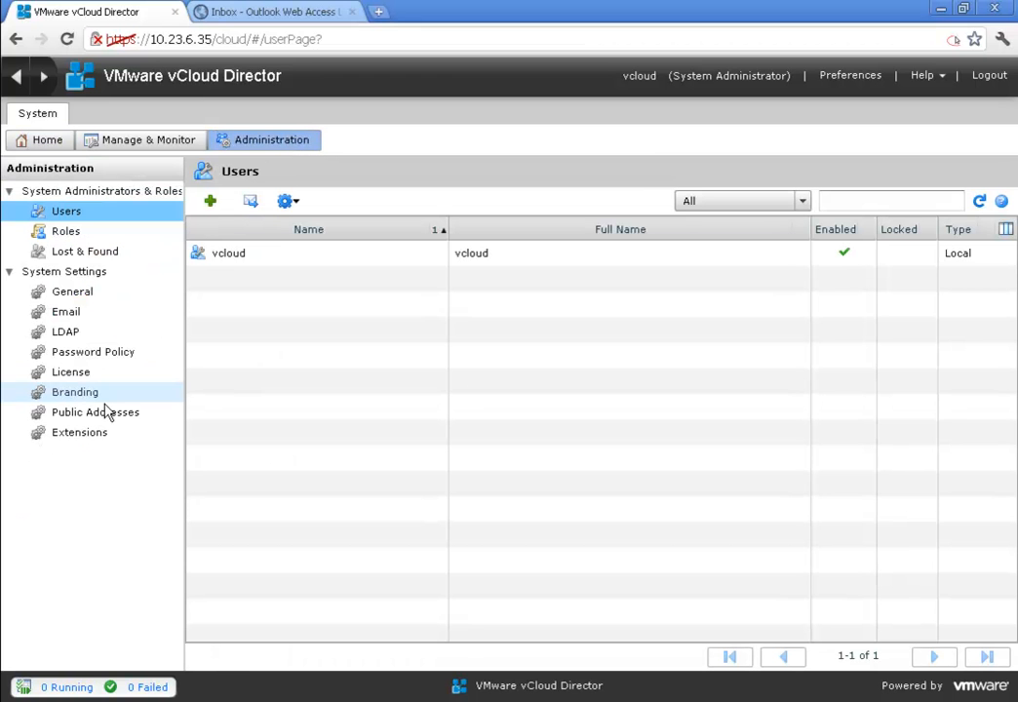
pyautogui.click(83, 435)
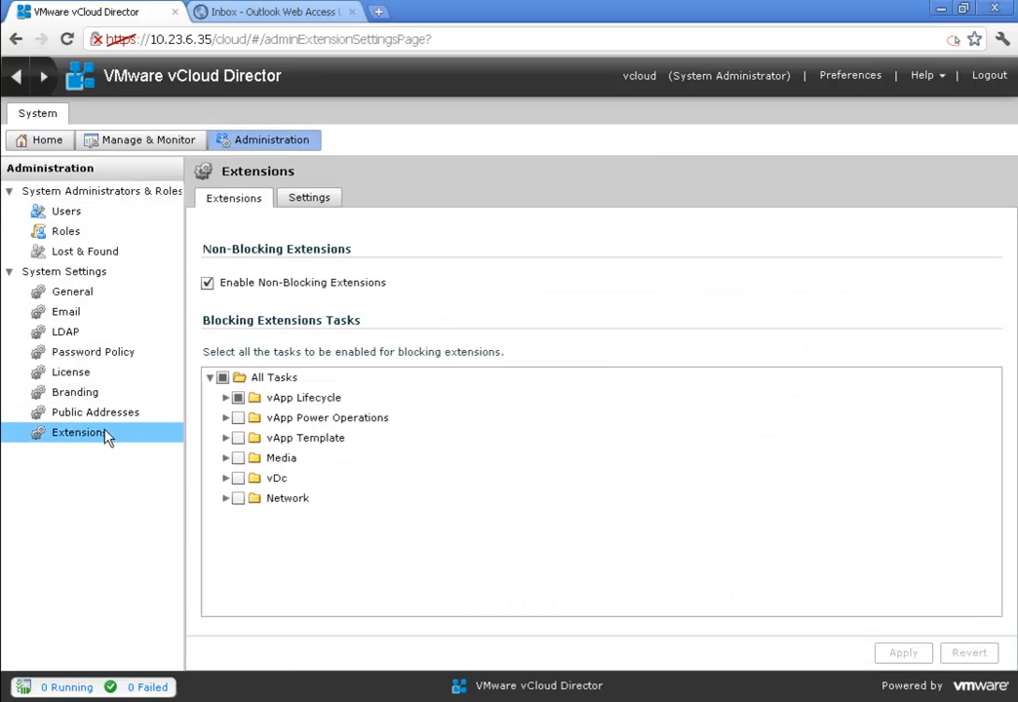
pyautogui.click(227, 398)
pyautogui.click(252, 413)
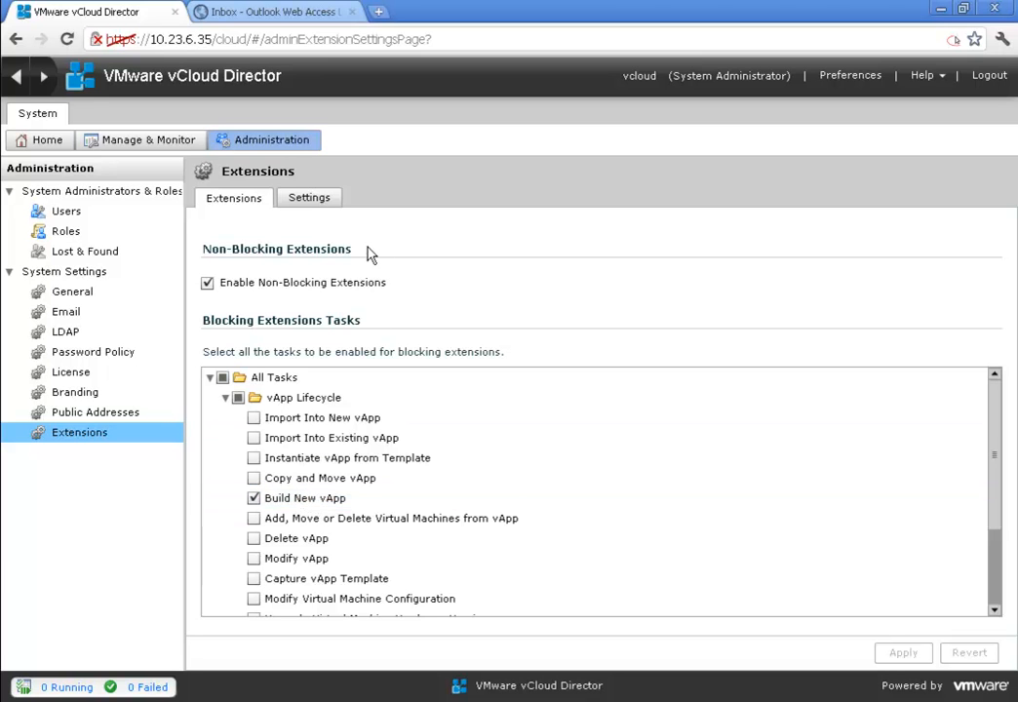
# - Check the AMQP broker host on the extension Settings tab and bring up the Organizations list
pyautogui.click(328, 201)
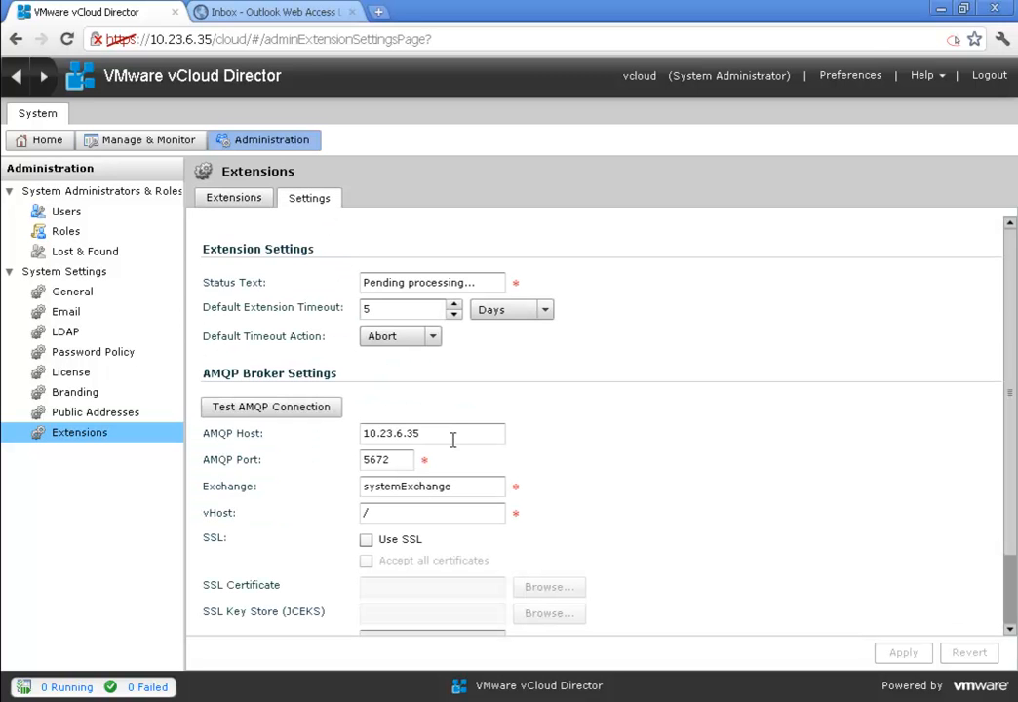
pyautogui.moveTo(453, 440); pyautogui.dragTo(317, 431)
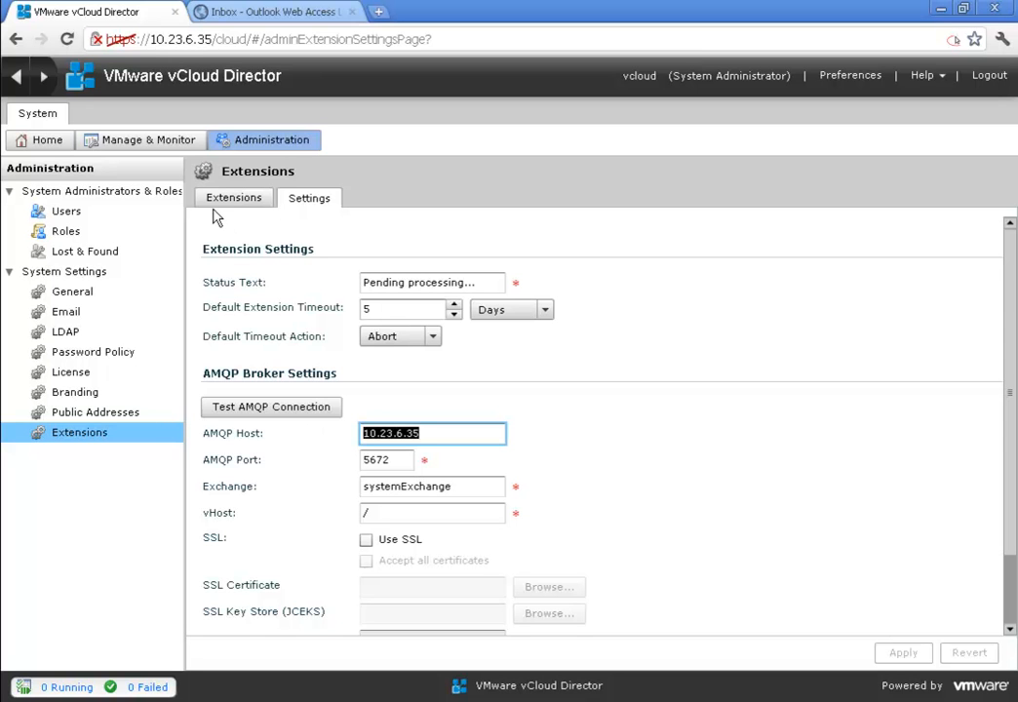
pyautogui.click(147, 142)
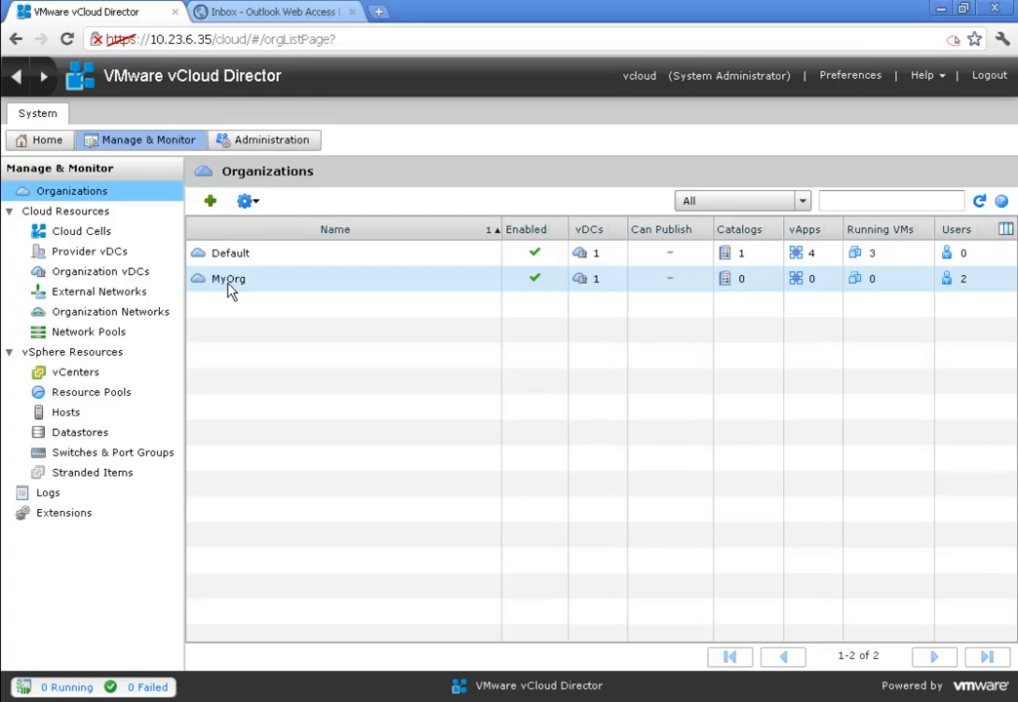
pyautogui.click(229, 289)
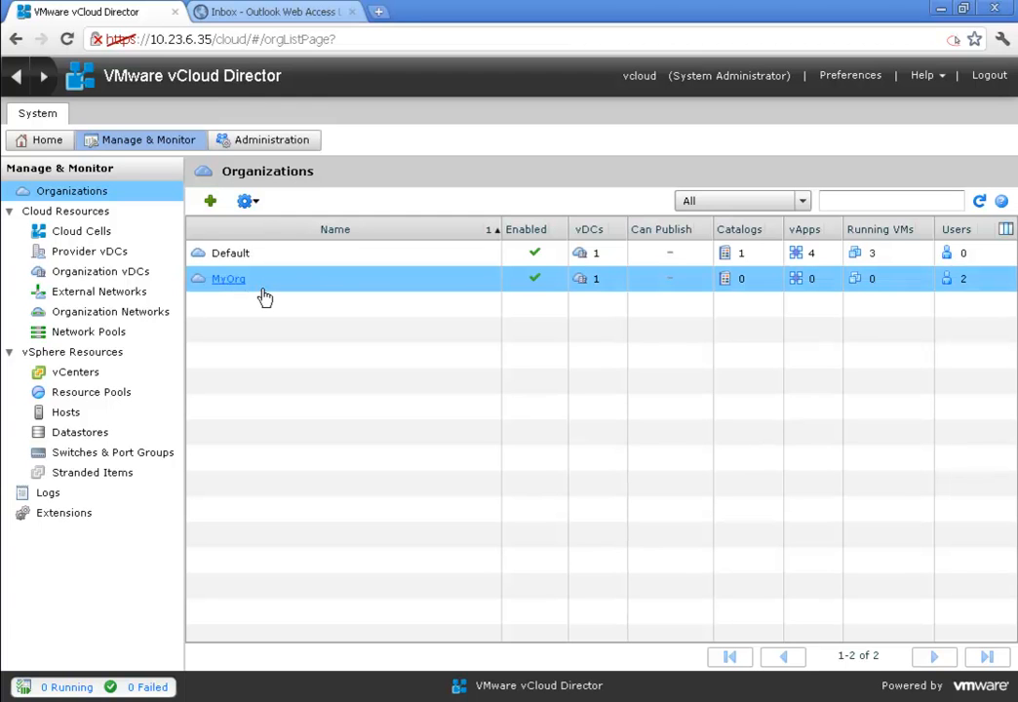
pyautogui.rightClick(231, 285)
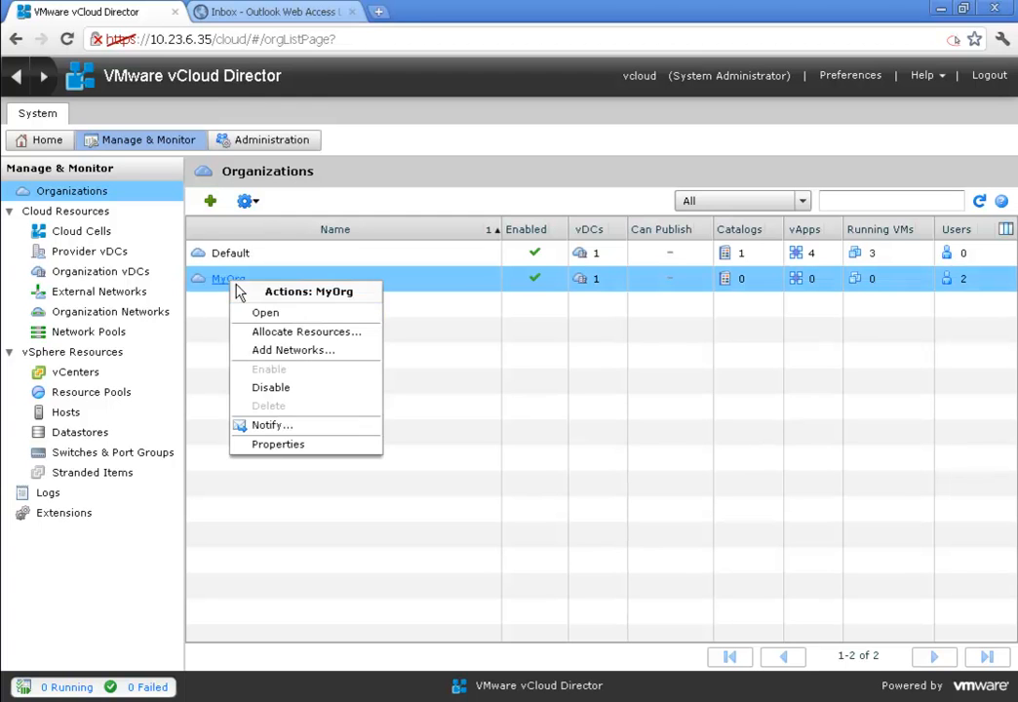
pyautogui.click(279, 444)
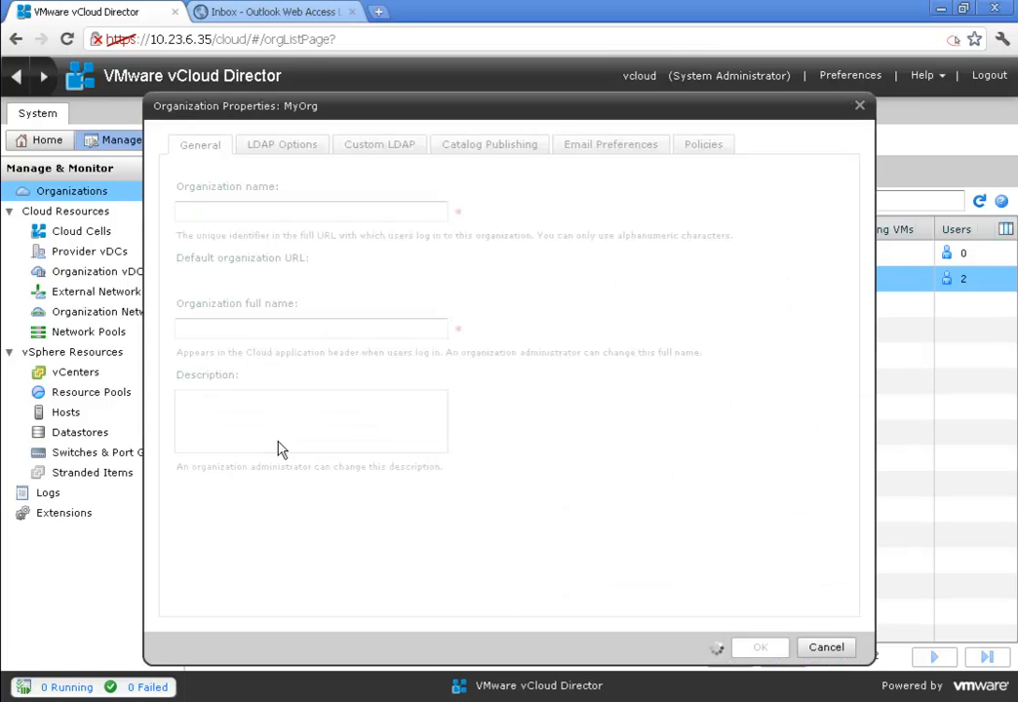
pyautogui.click(384, 153)
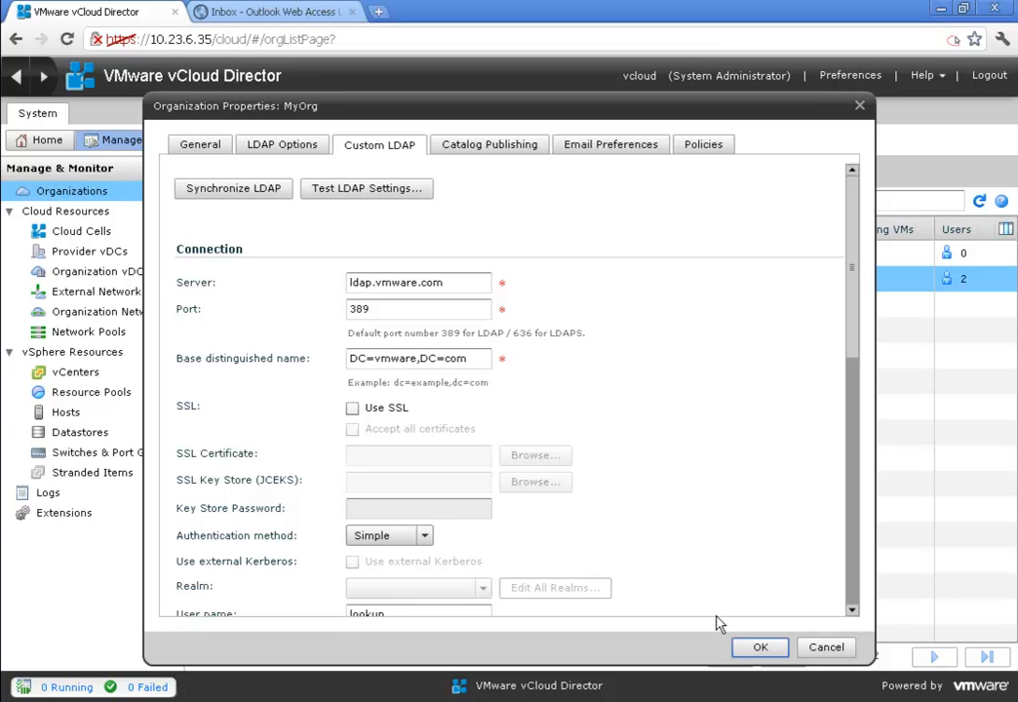
pyautogui.click(825, 650)
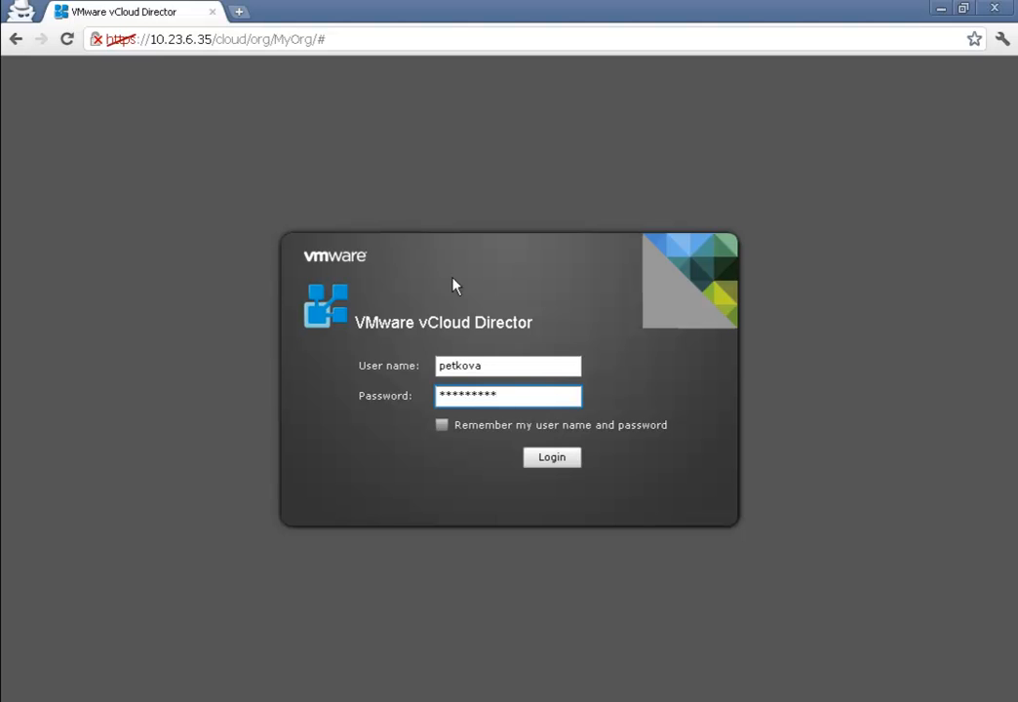
# - Log in to the MyOrg portal and begin Build New vApp named 'web server', described 'Web server'
pyautogui.click(542, 462)
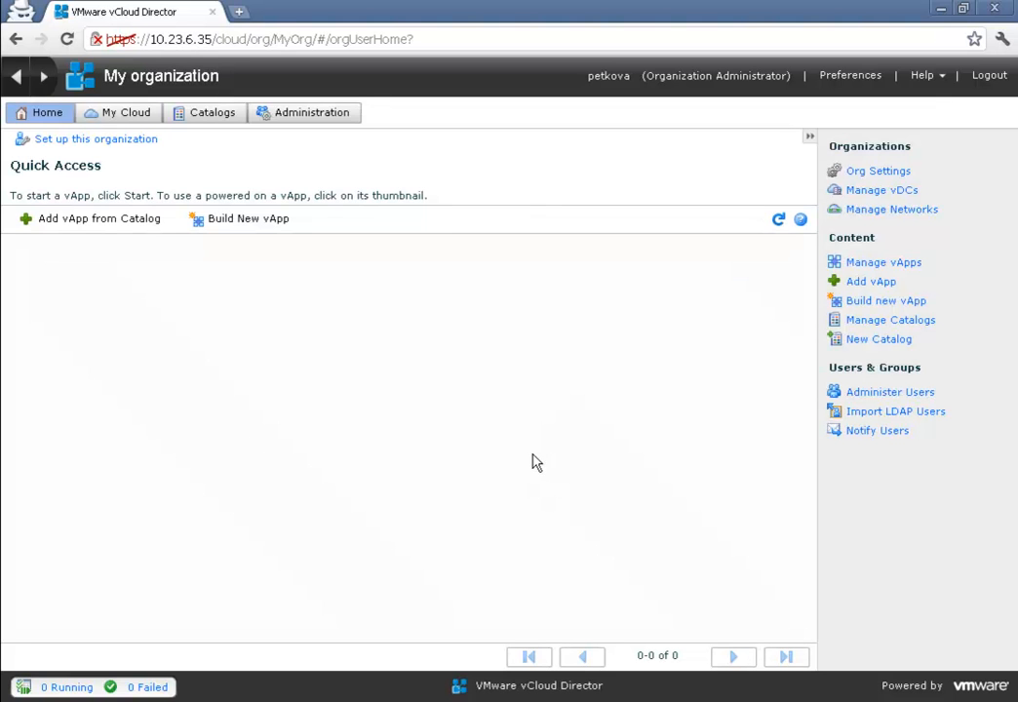
pyautogui.click(261, 224)
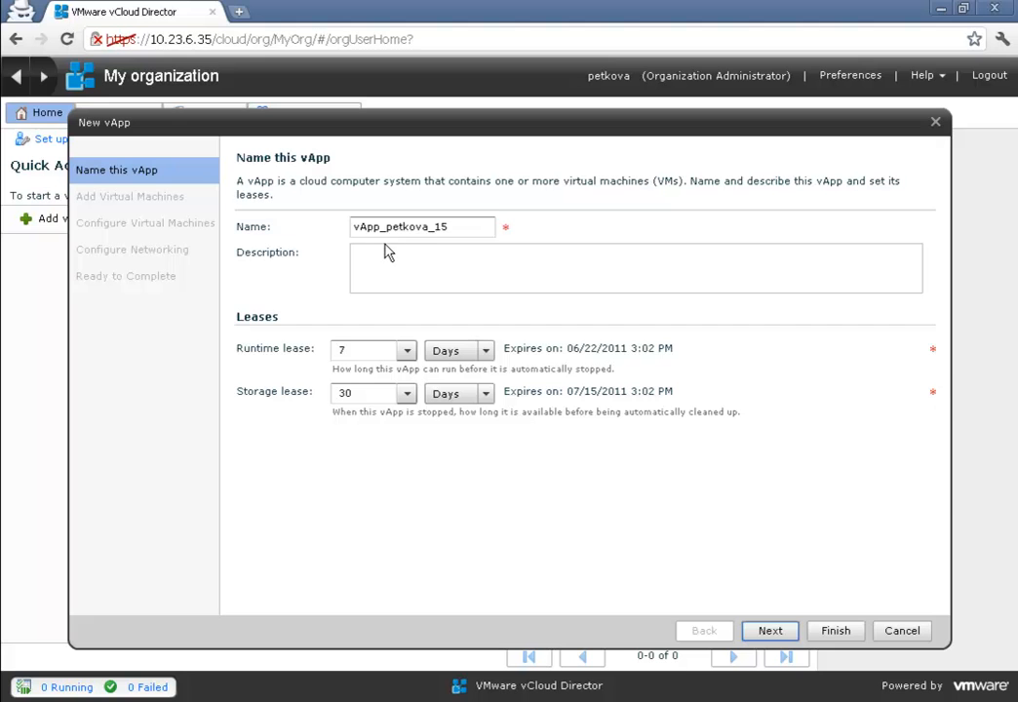
pyautogui.moveTo(459, 222); pyautogui.dragTo(263, 224)
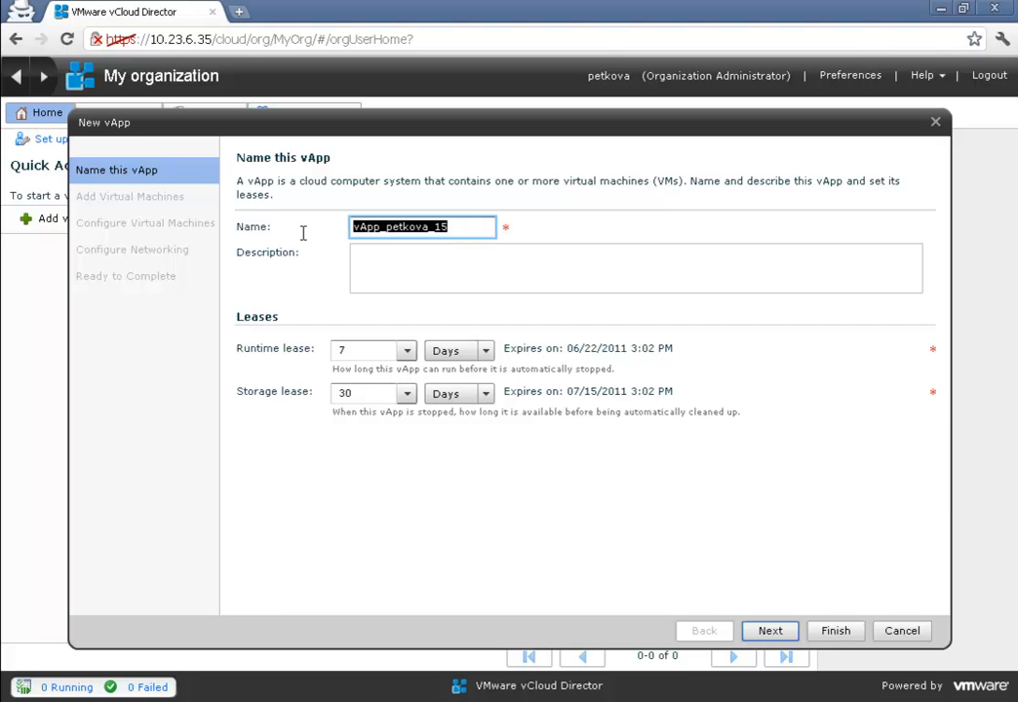
pyautogui.write('web s')
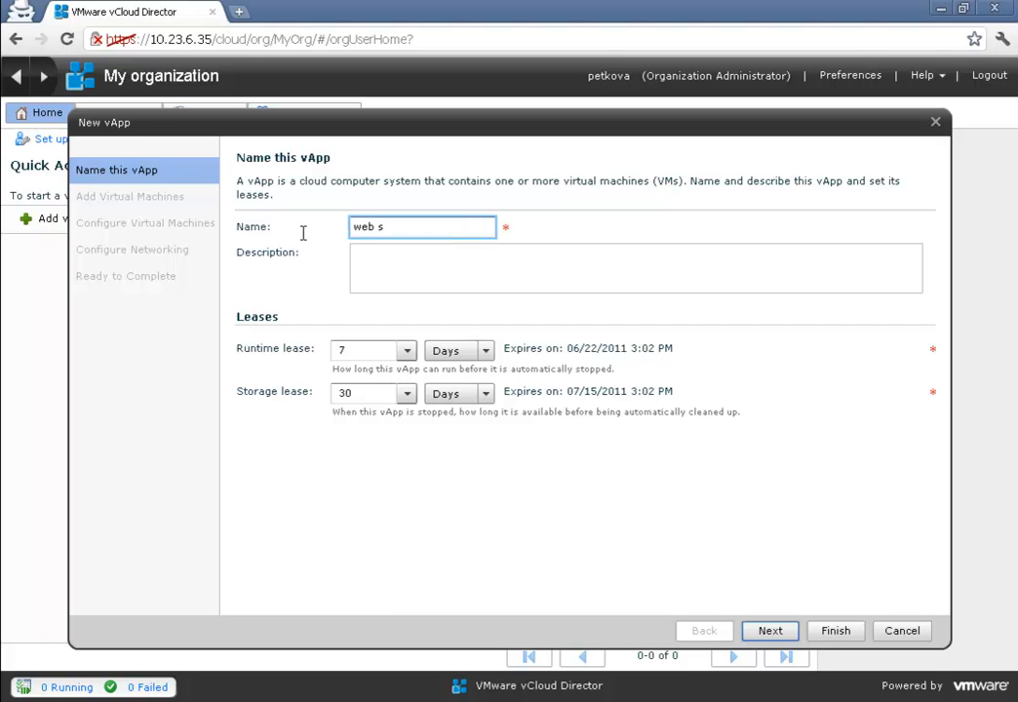
pyautogui.write('erver')
pyautogui.click(356, 263)
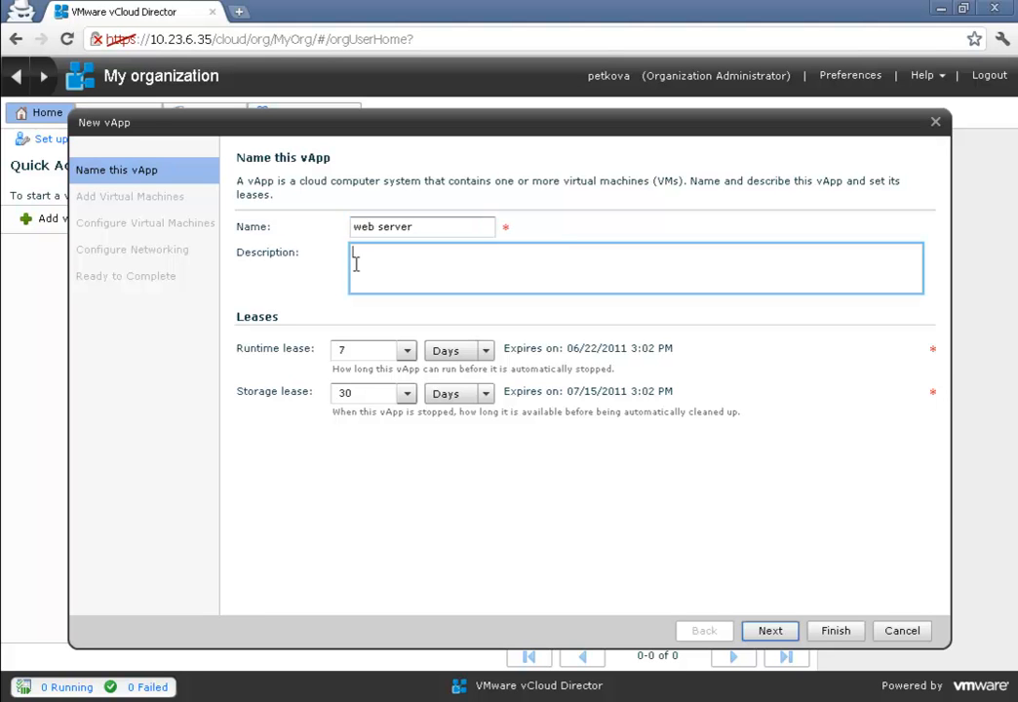
pyautogui.write('Web server')
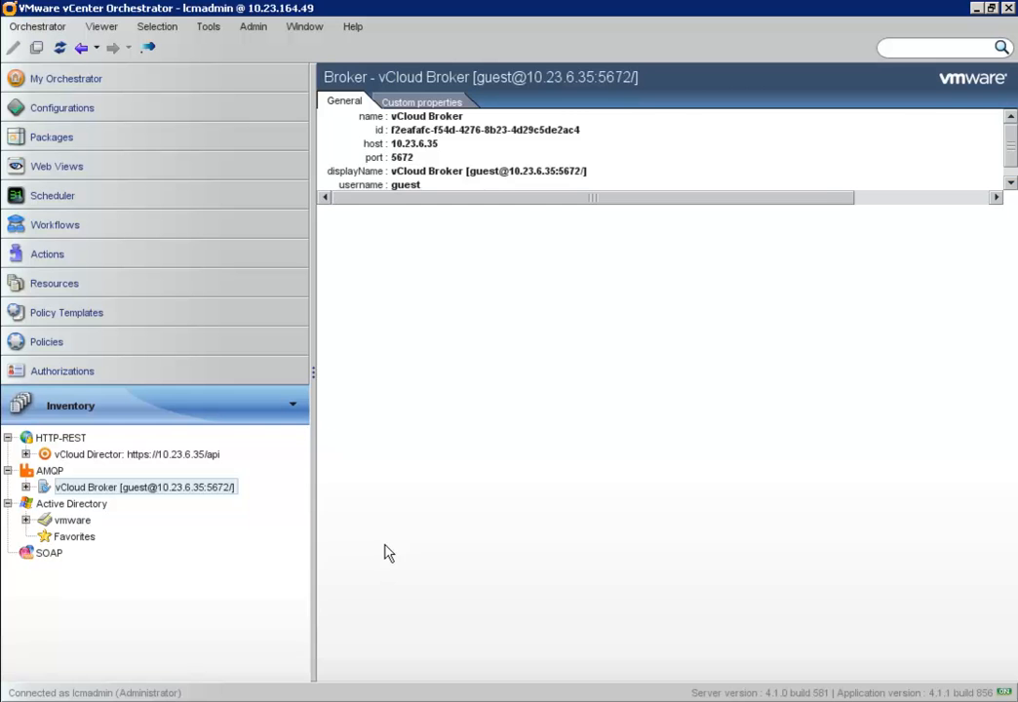
# - Inspect the vCloud Broker AMQP, vCloud Director REST host and Active Directory entries, then open Handle vCloud blocked tasks
pyautogui.click(46, 470)
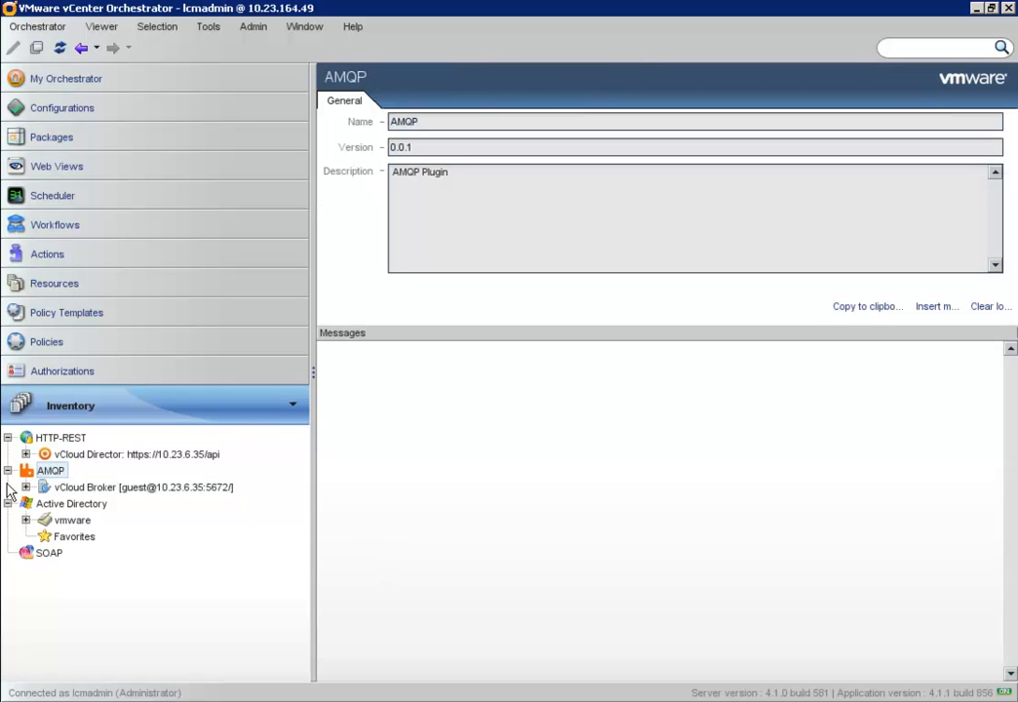
pyautogui.click(68, 488)
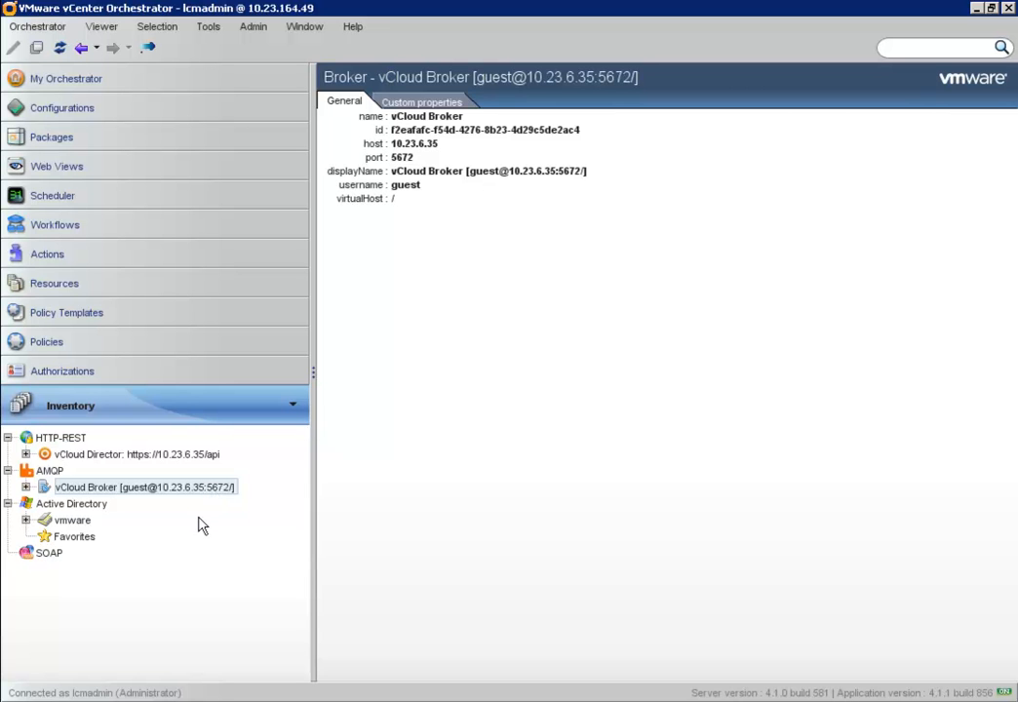
pyautogui.click(78, 440)
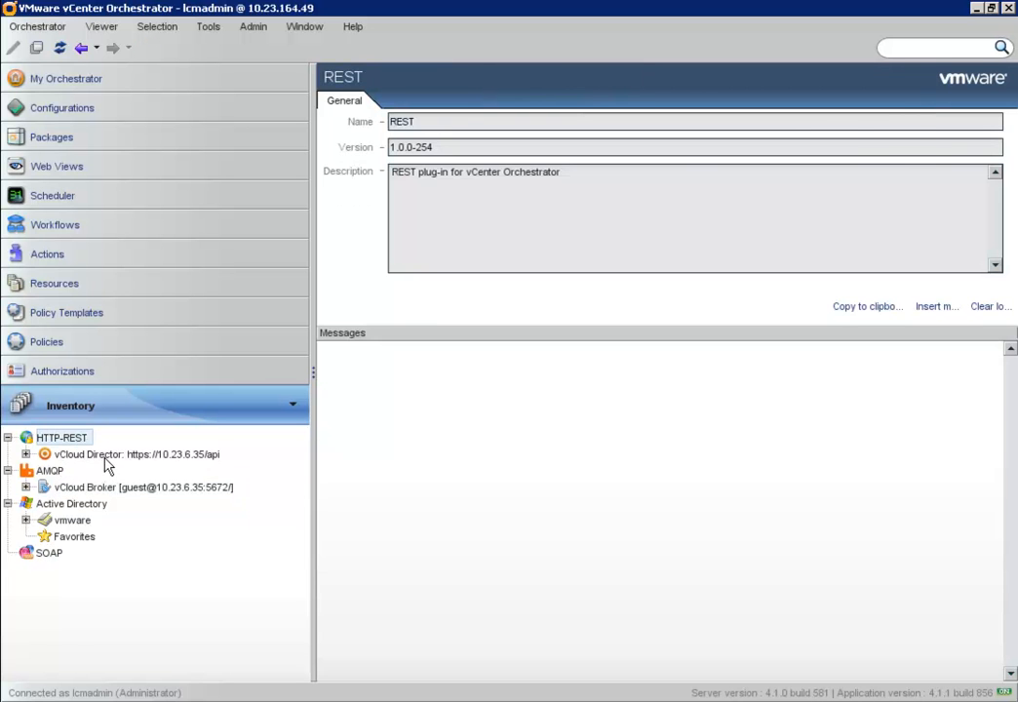
pyautogui.click(107, 458)
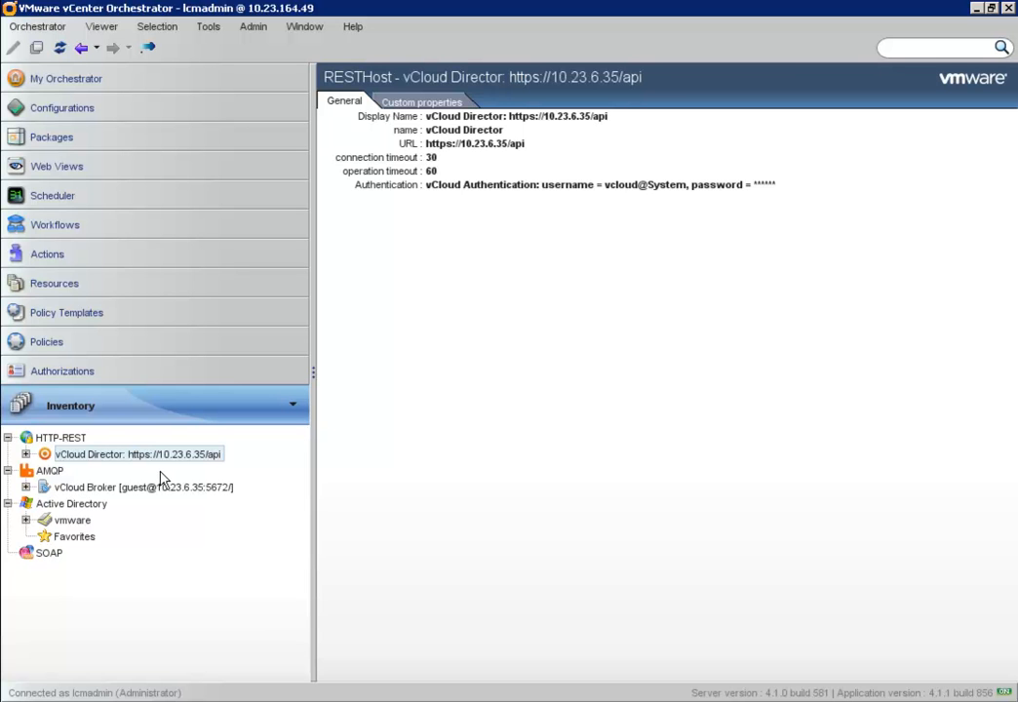
pyautogui.click(84, 507)
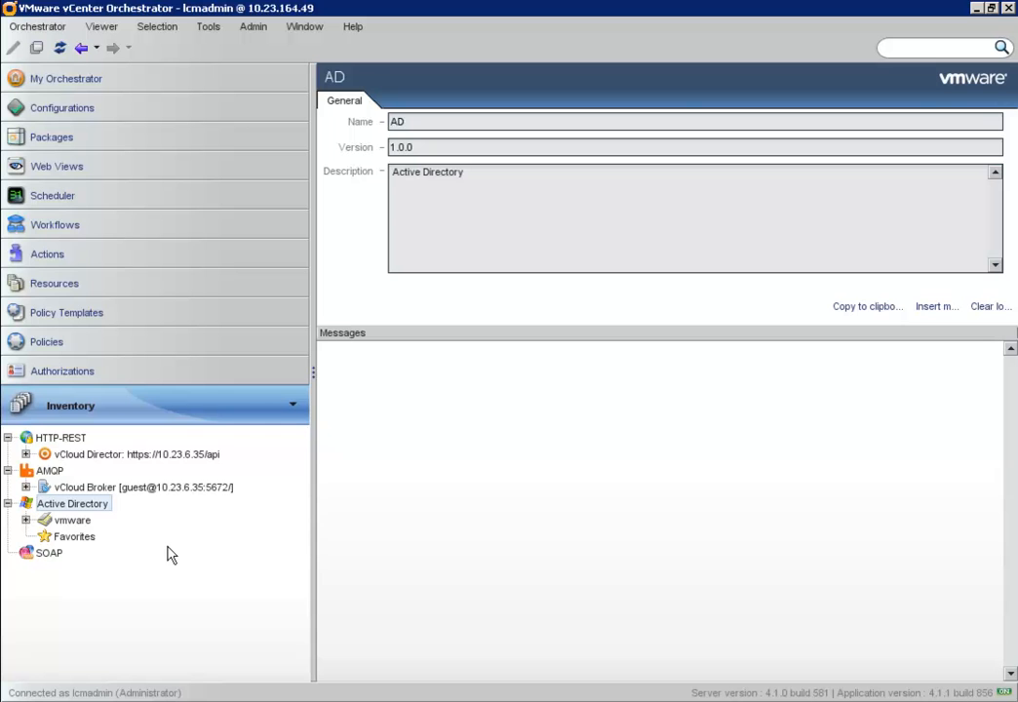
pyautogui.click(75, 230)
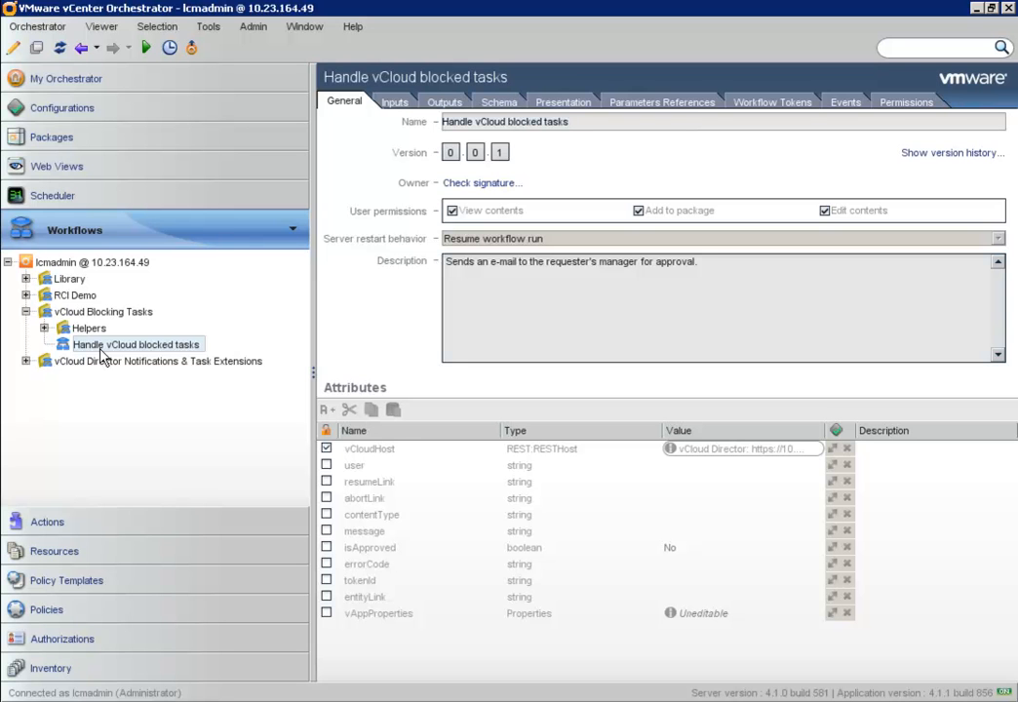
# - View the workflow's Schema diagram, then select the vdcComposeVapp Handler Policy
pyautogui.click(500, 103)
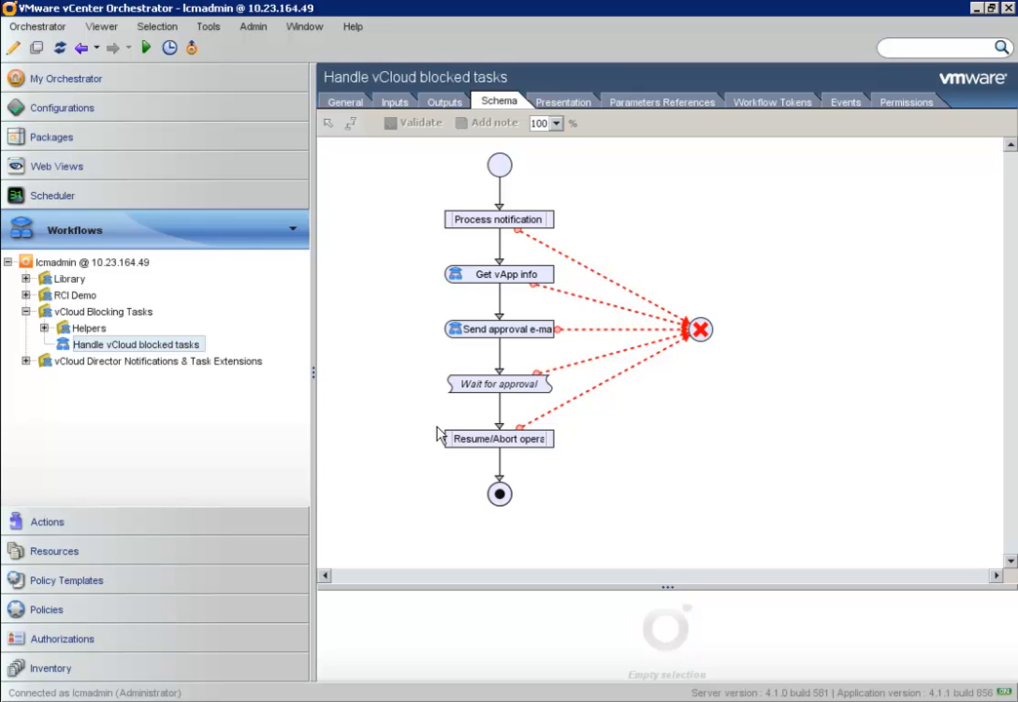
pyautogui.click(157, 597)
pyautogui.click(156, 395)
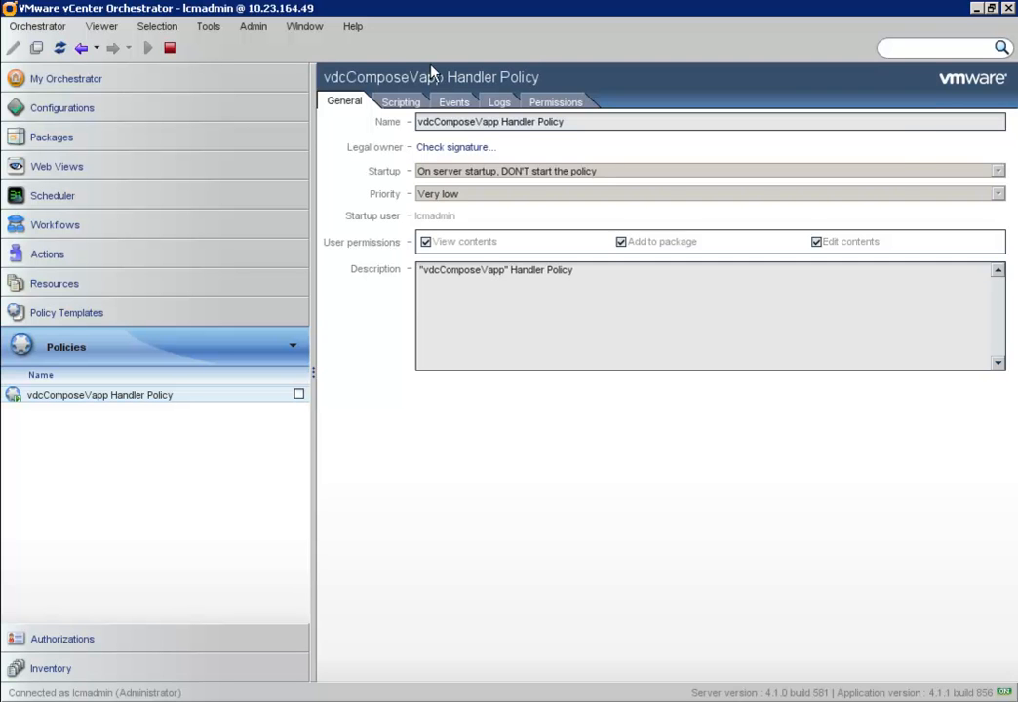
# - Show the policy's OnMessage handler in the Scripting tree, which runs Handle vCloud blocked tasks
pyautogui.click(408, 107)
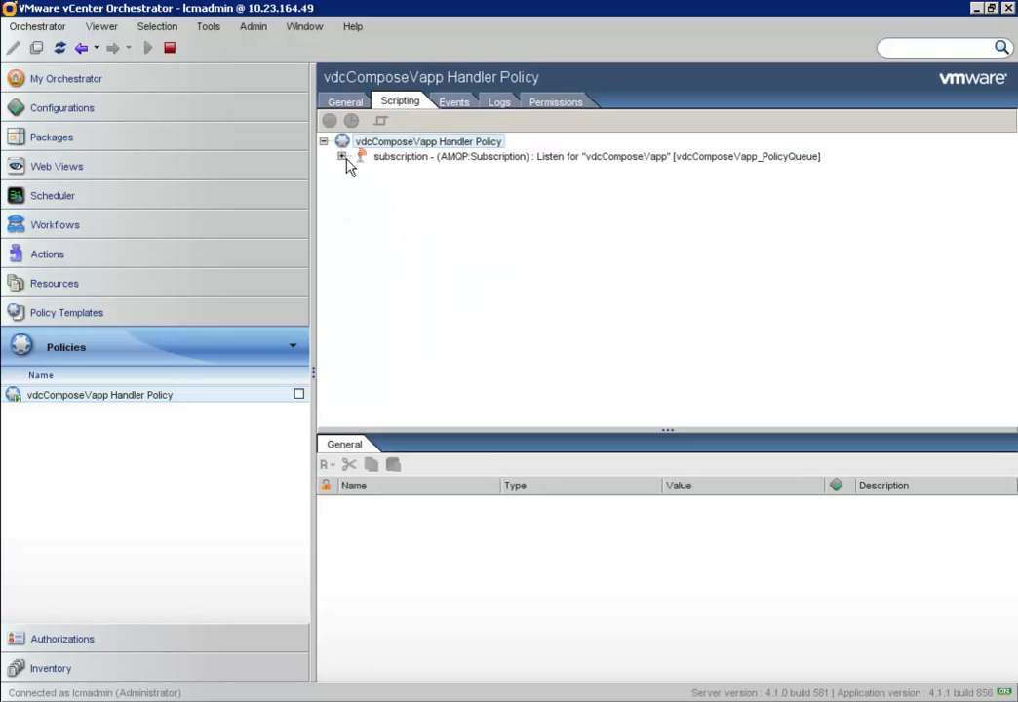
pyautogui.click(341, 157)
pyautogui.click(399, 172)
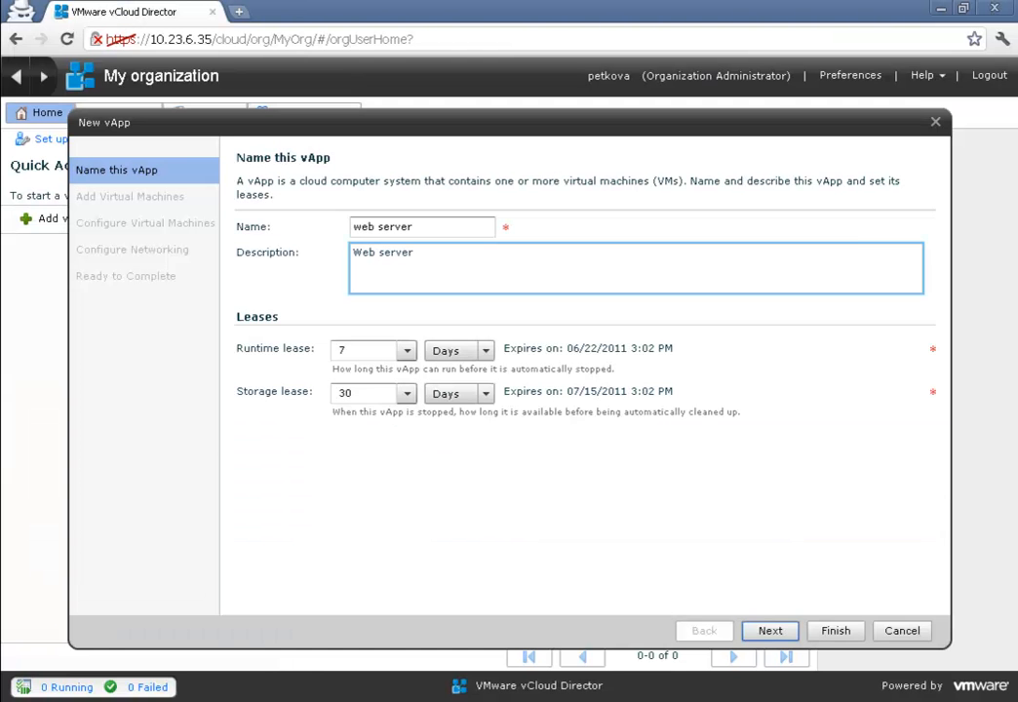
# - Finish the New vApp wizard for web server and return to the Orchestrator client
pyautogui.click(836, 631)
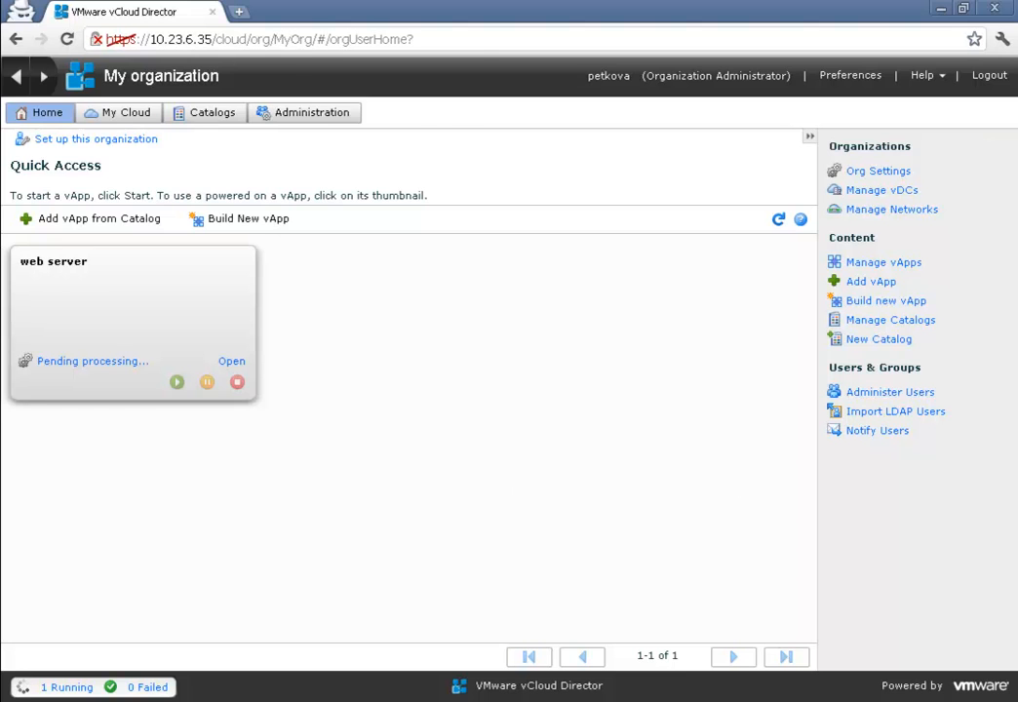
pyautogui.hotkey('alt', 'Tab')
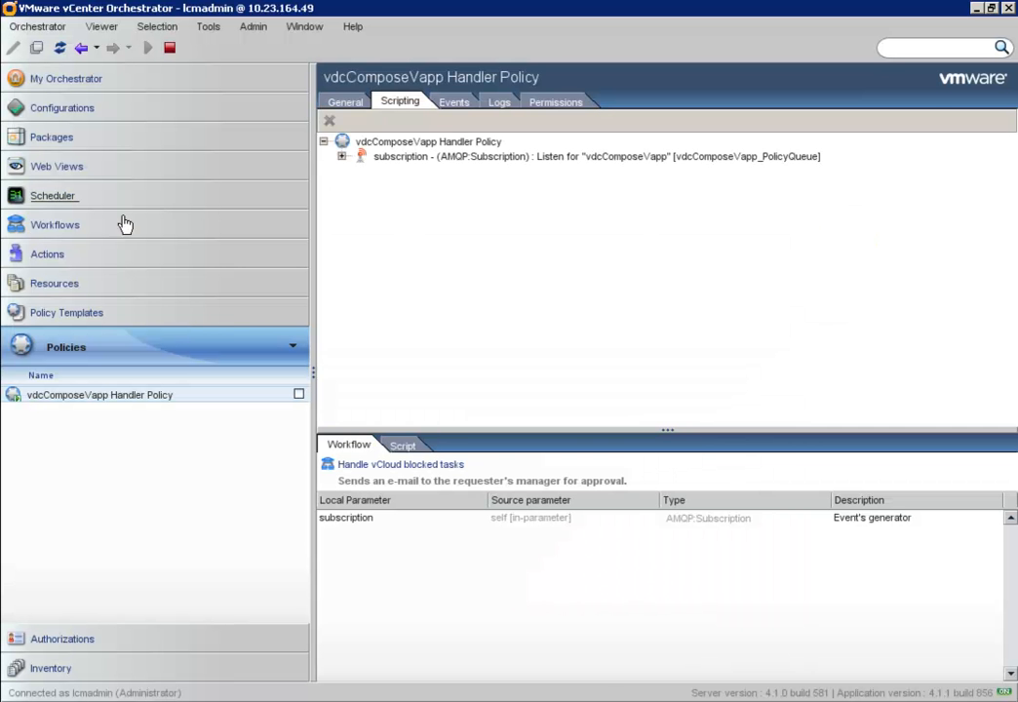
# - Open the 6/16/11 03:40 run of Handle vCloud blocked tasks to view its schema and logs
pyautogui.click(61, 227)
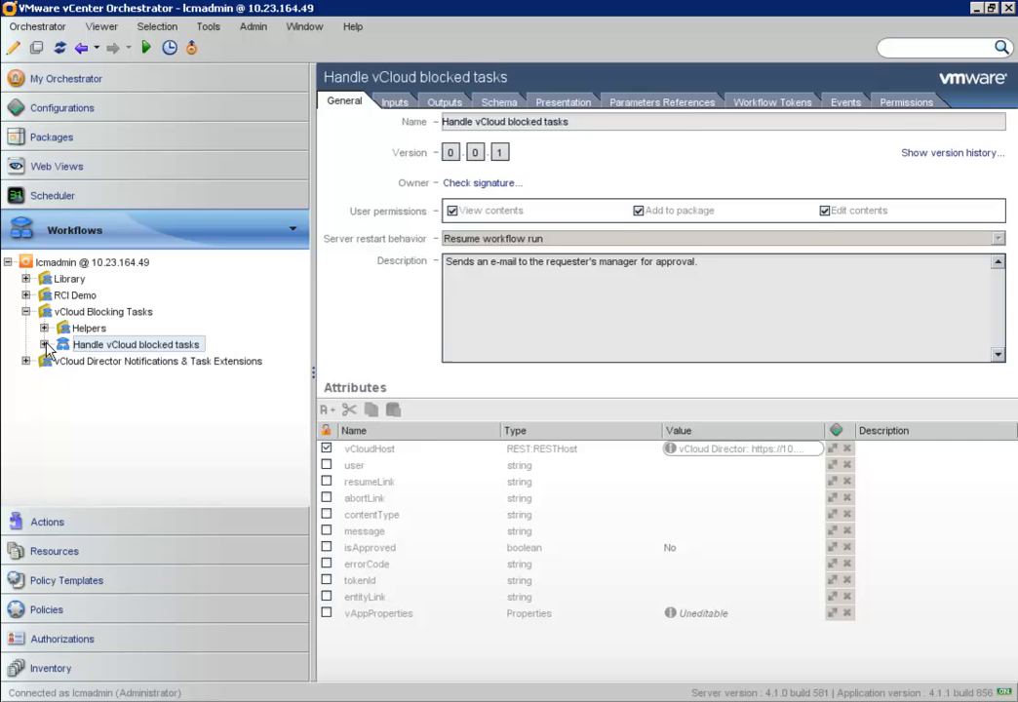
pyautogui.click(45, 344)
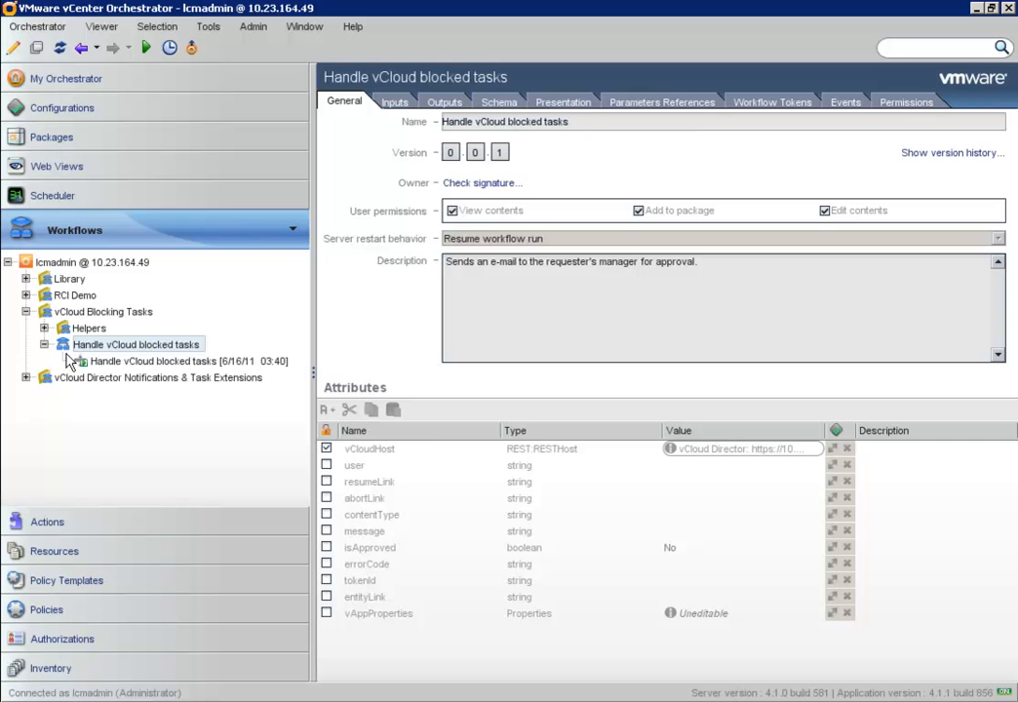
pyautogui.click(139, 363)
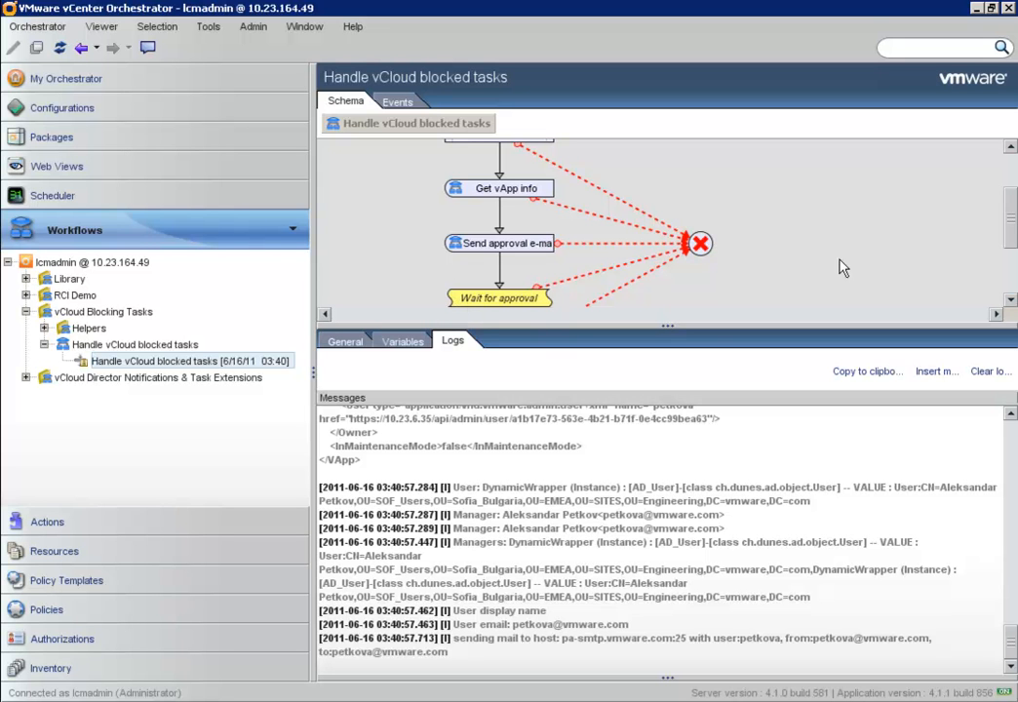
# - Check Outlook Web Access mail and open the 'Request for vApp creation' e-mail for web server
pyautogui.hotkey('alt', 'Tab')
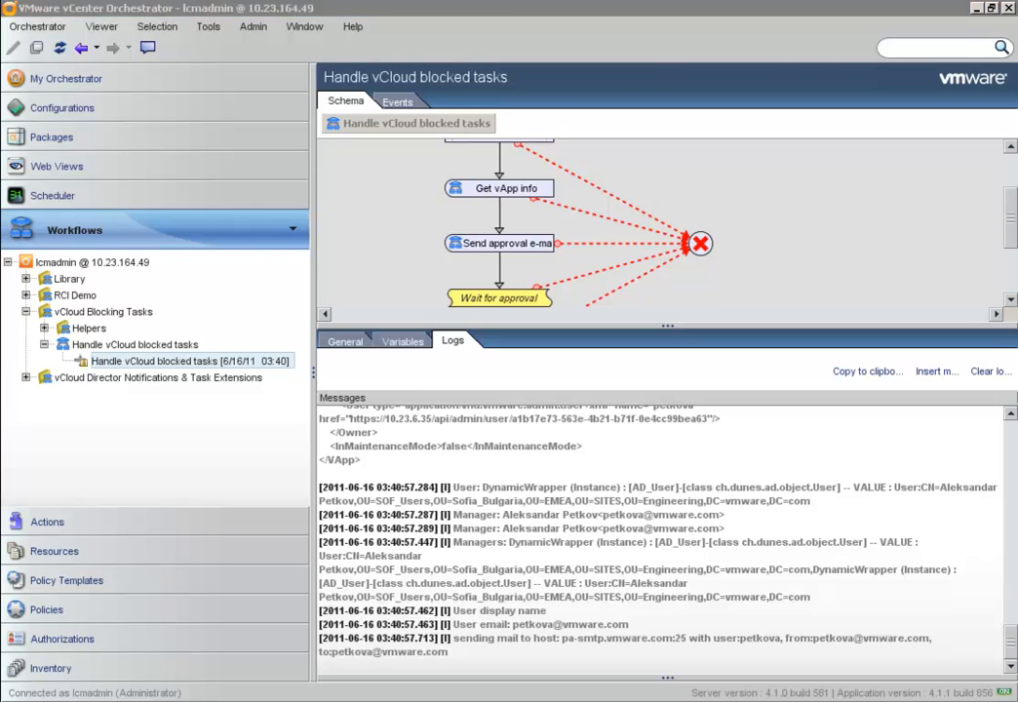
pyautogui.click(302, 18)
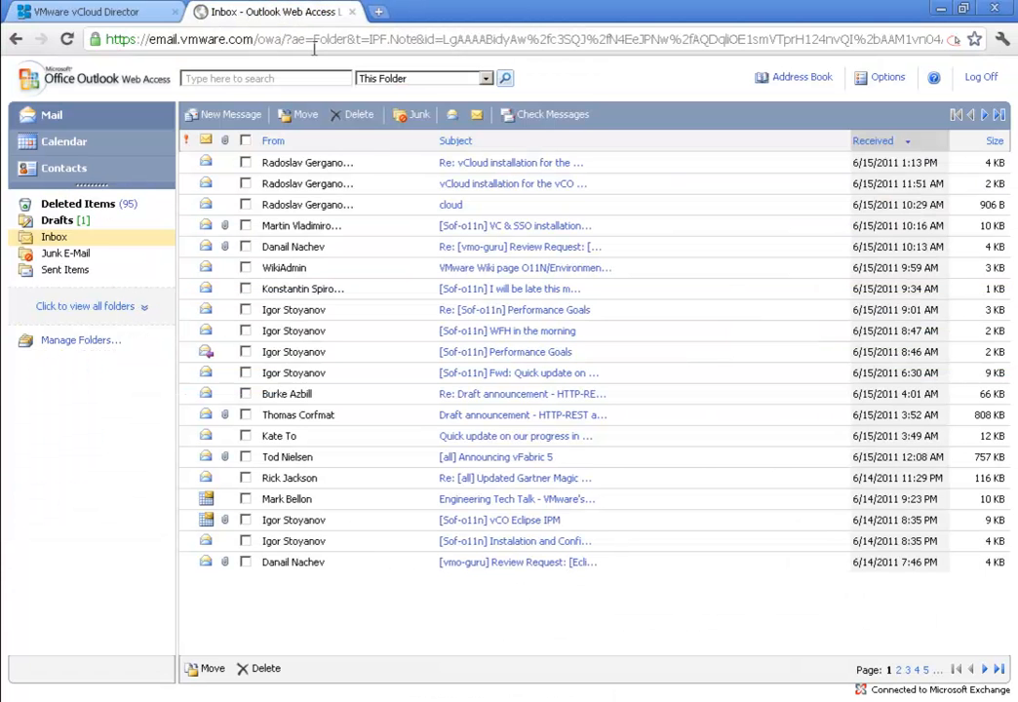
pyautogui.click(561, 118)
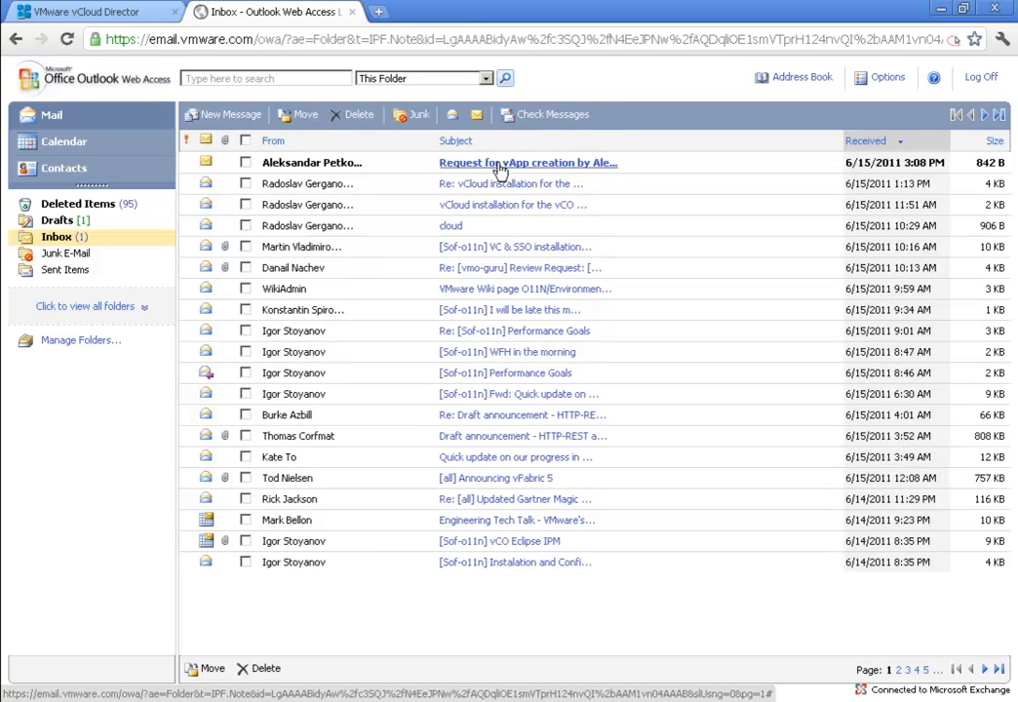
pyautogui.click(499, 166)
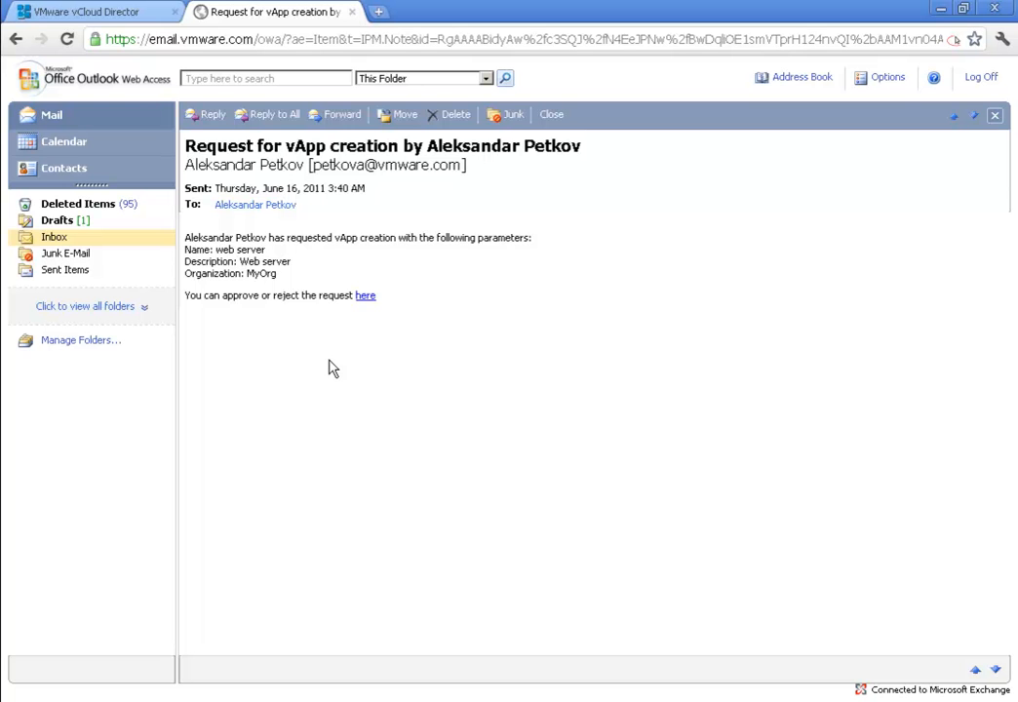
# - Approve the web server vApp request from the 'here' link with the message 'Accepted'
pyautogui.click(367, 295)
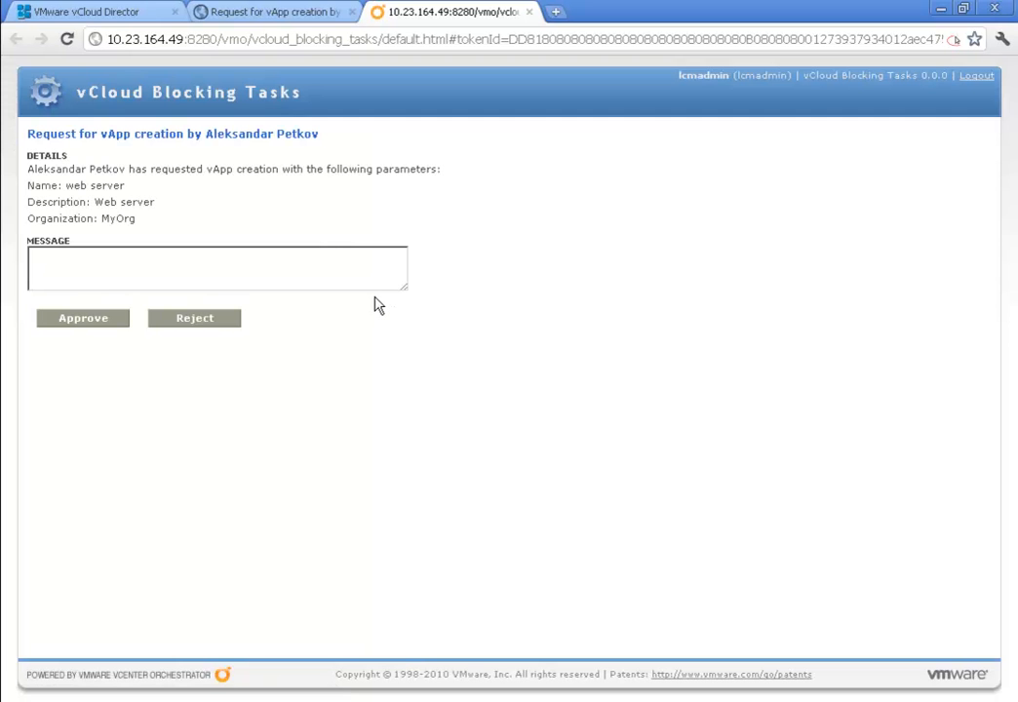
pyautogui.click(304, 270)
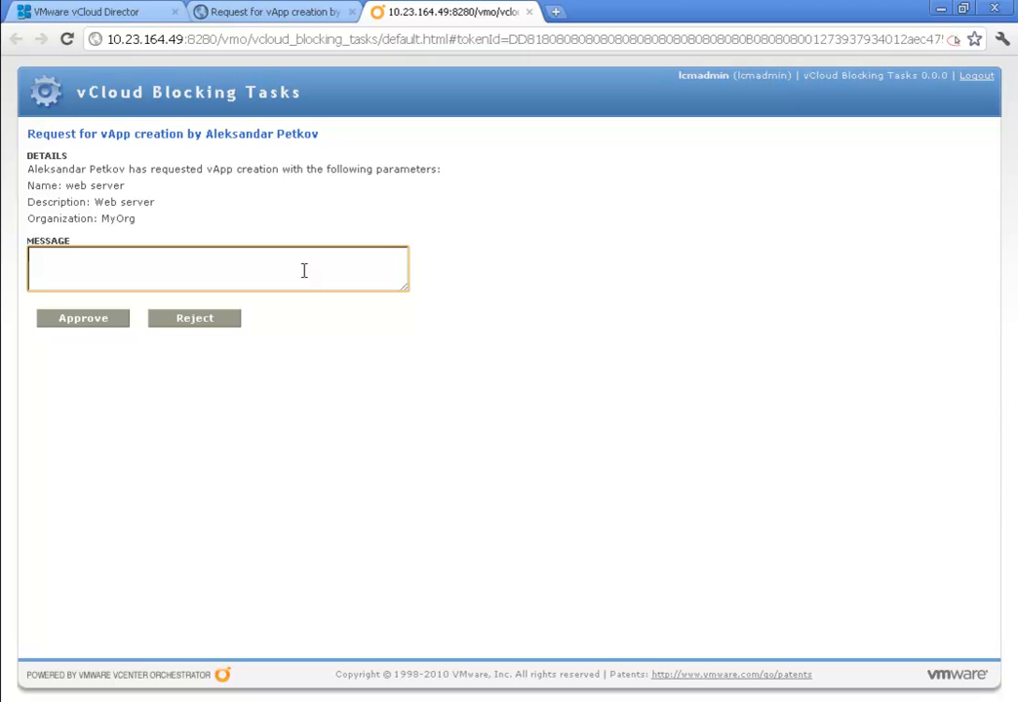
pyautogui.write('Accepted')
pyautogui.click(115, 322)
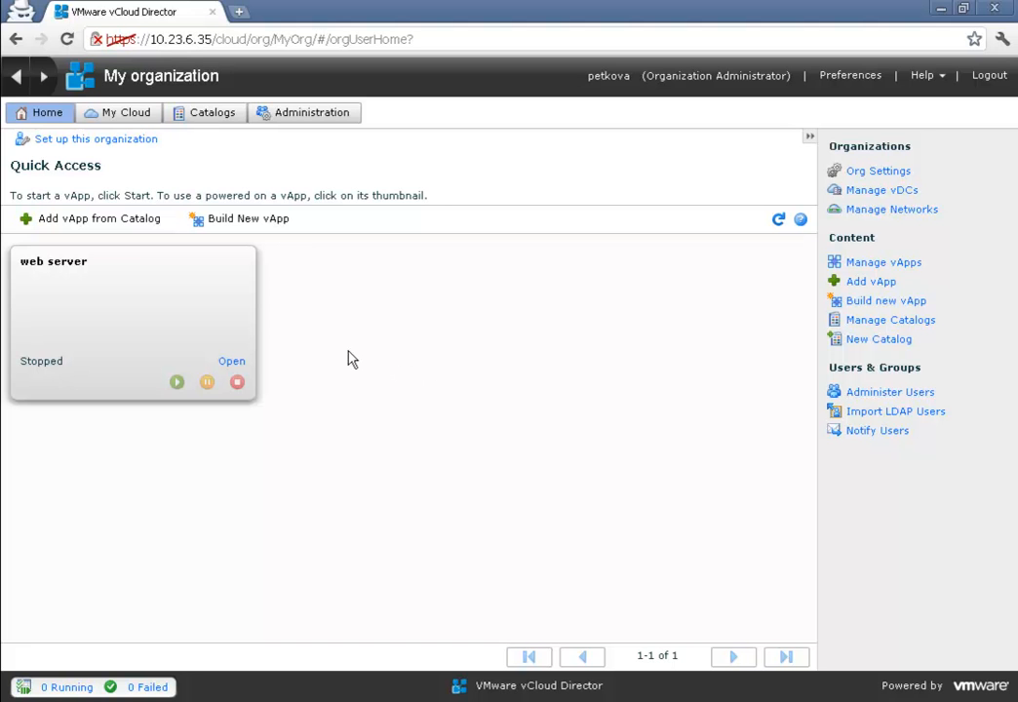
pyautogui.click(167, 299)
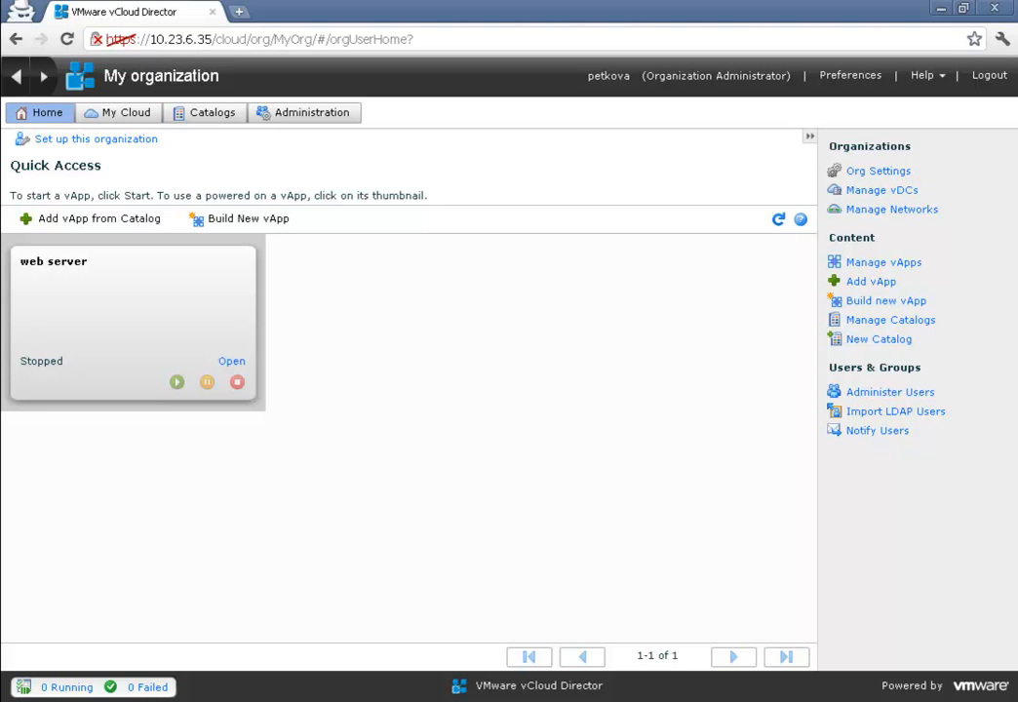
pyautogui.click(1017, 142)
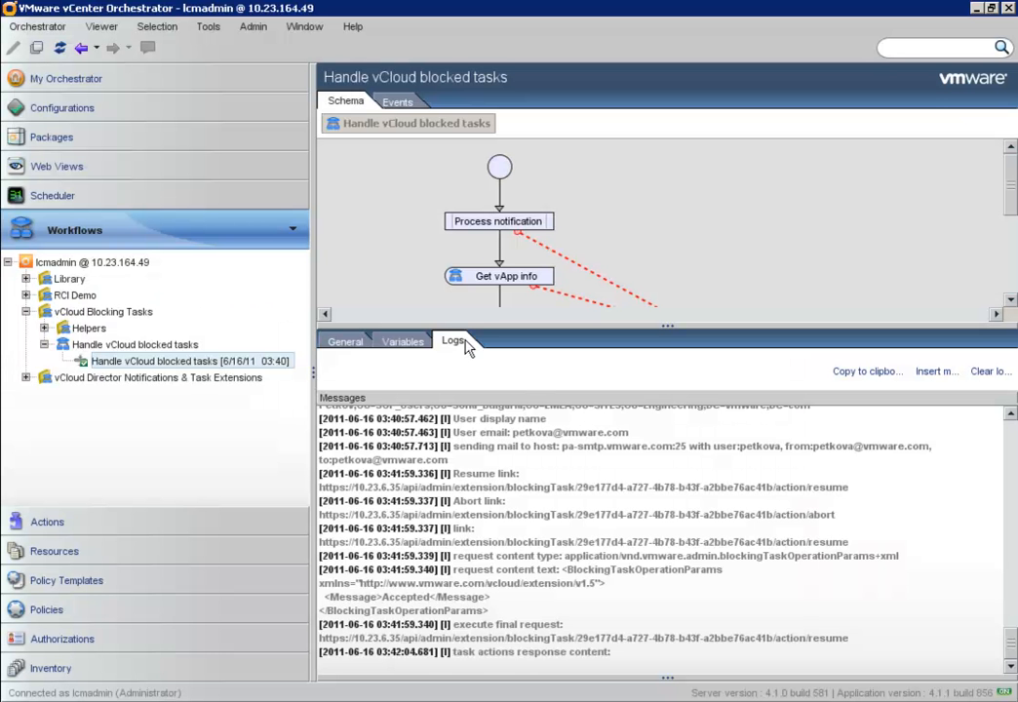
pyautogui.scroll(-3, 466, 205)
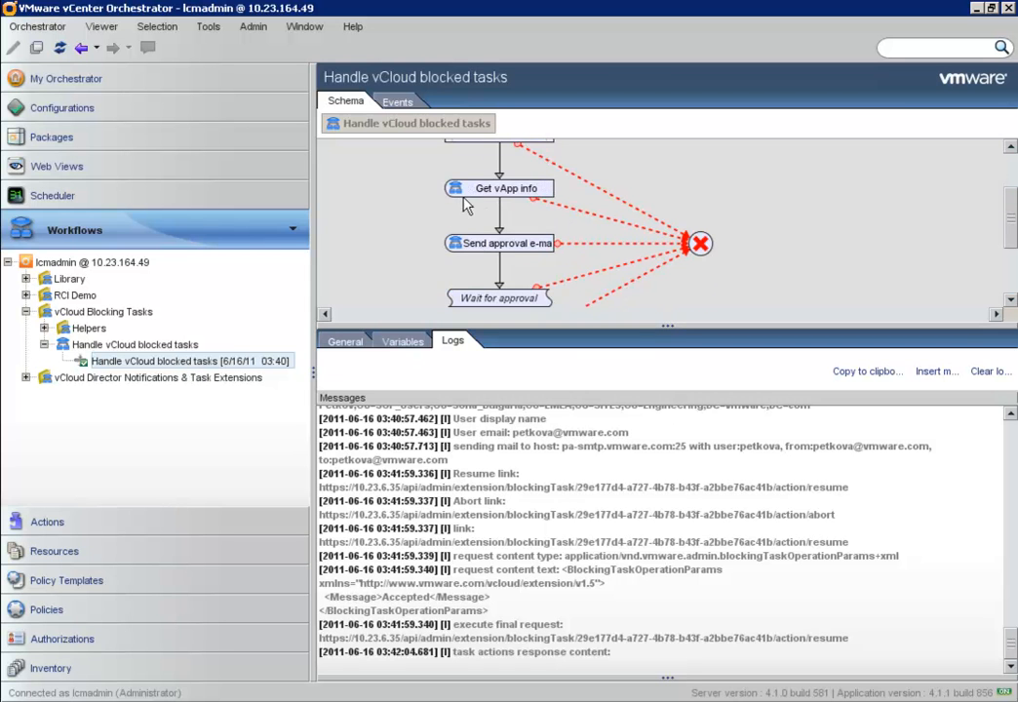
pyautogui.scroll(-3, 458, 229)
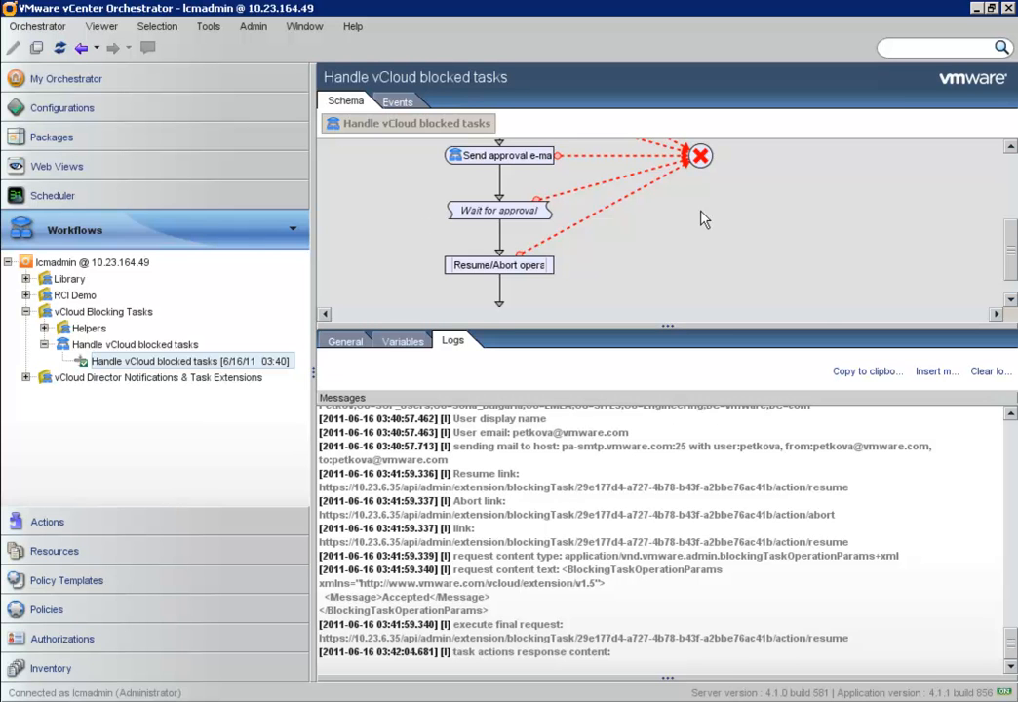
pyautogui.hotkey('alt', 'Tab')
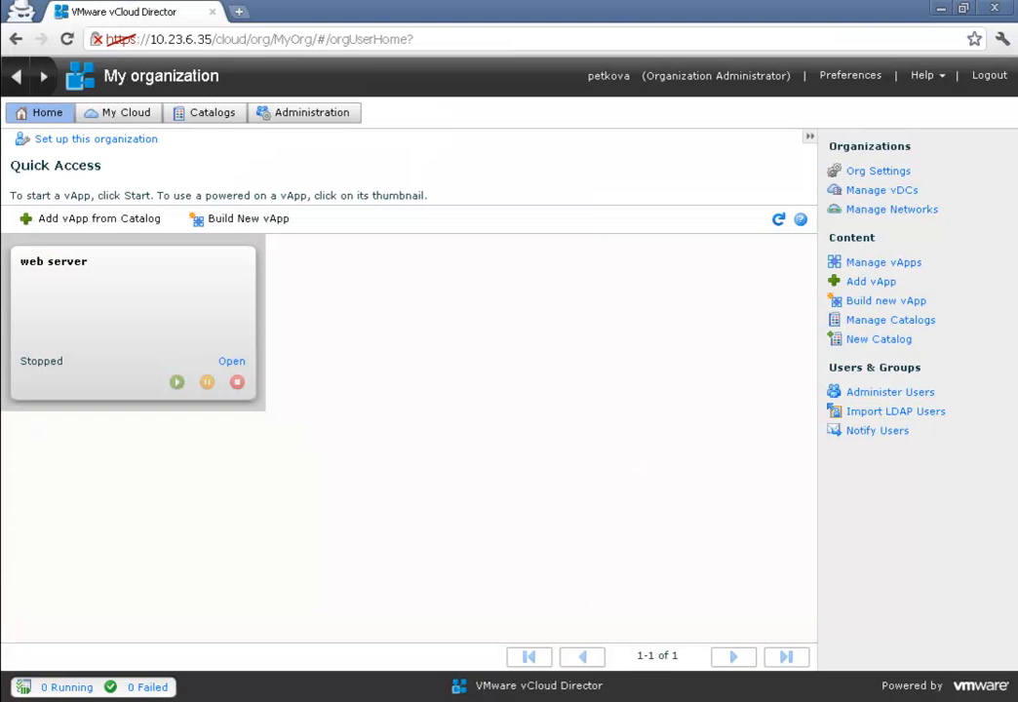
# - Build a new vApp named 'Test server' with description 'Test cases server' and submit it
pyautogui.click(254, 225)
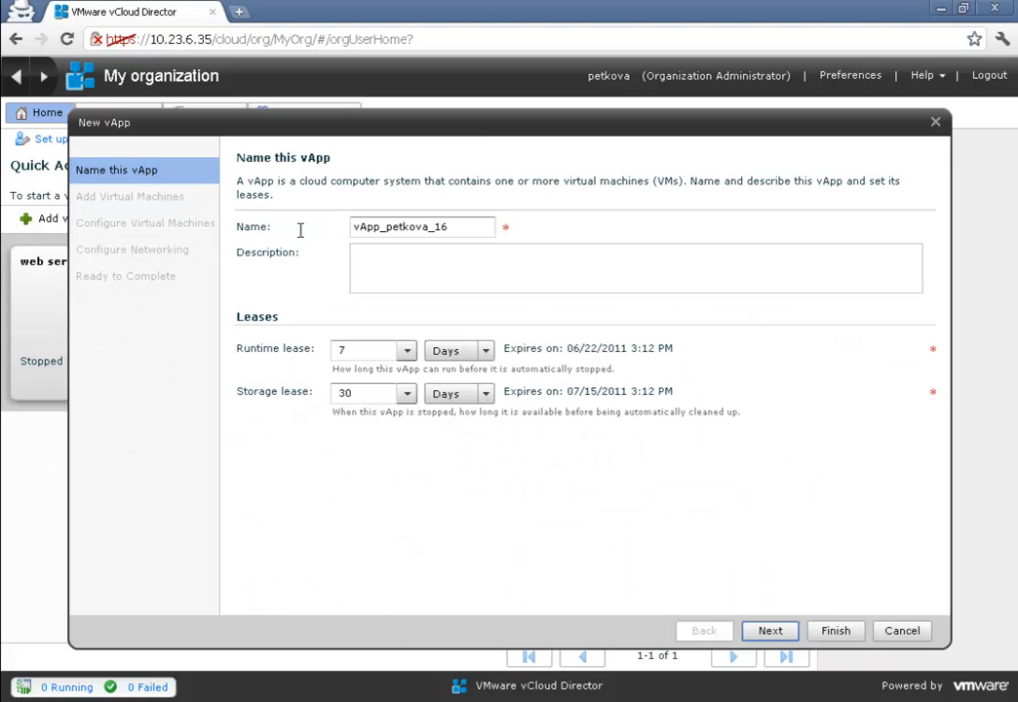
pyautogui.moveTo(490, 227); pyautogui.dragTo(332, 223)
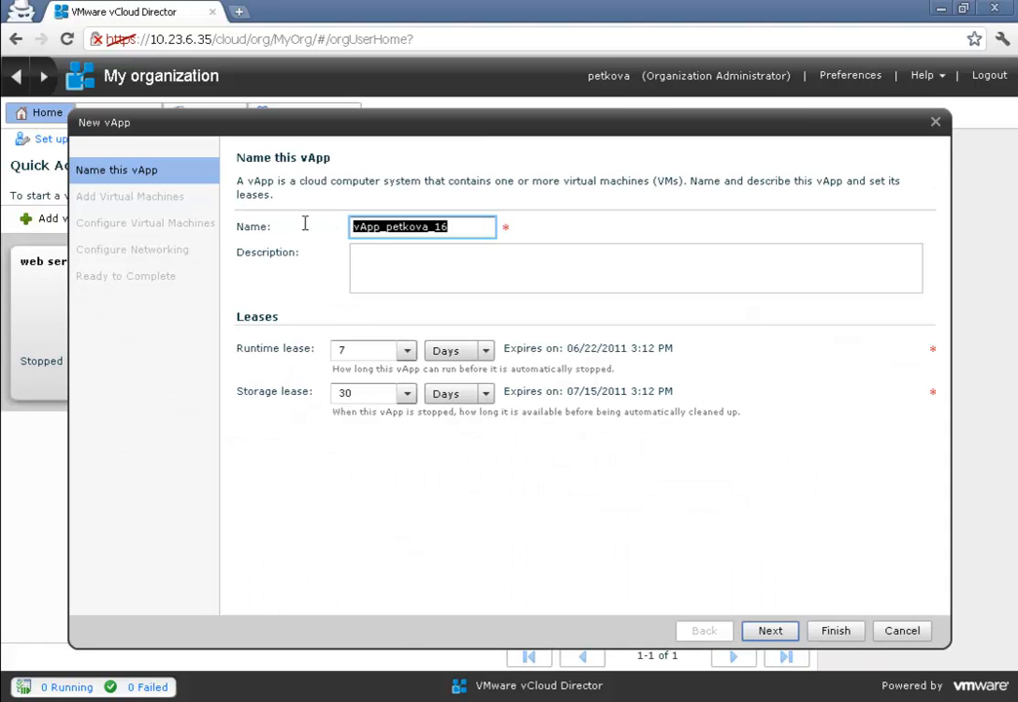
pyautogui.write('Te')
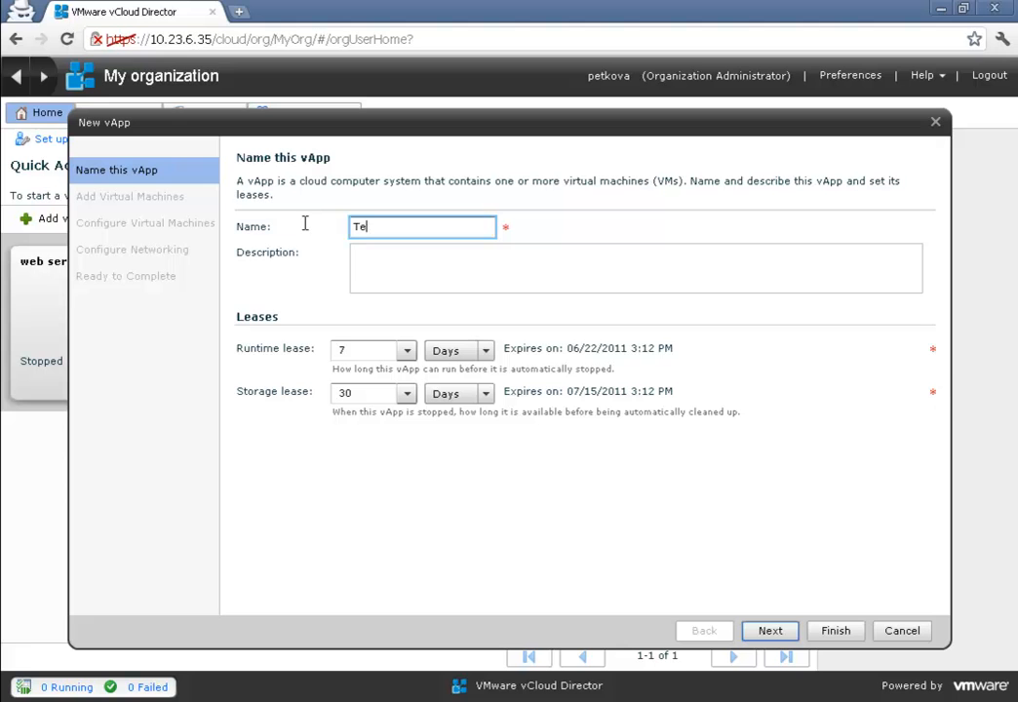
pyautogui.write('st server')
pyautogui.click(466, 251)
pyautogui.write('Te')
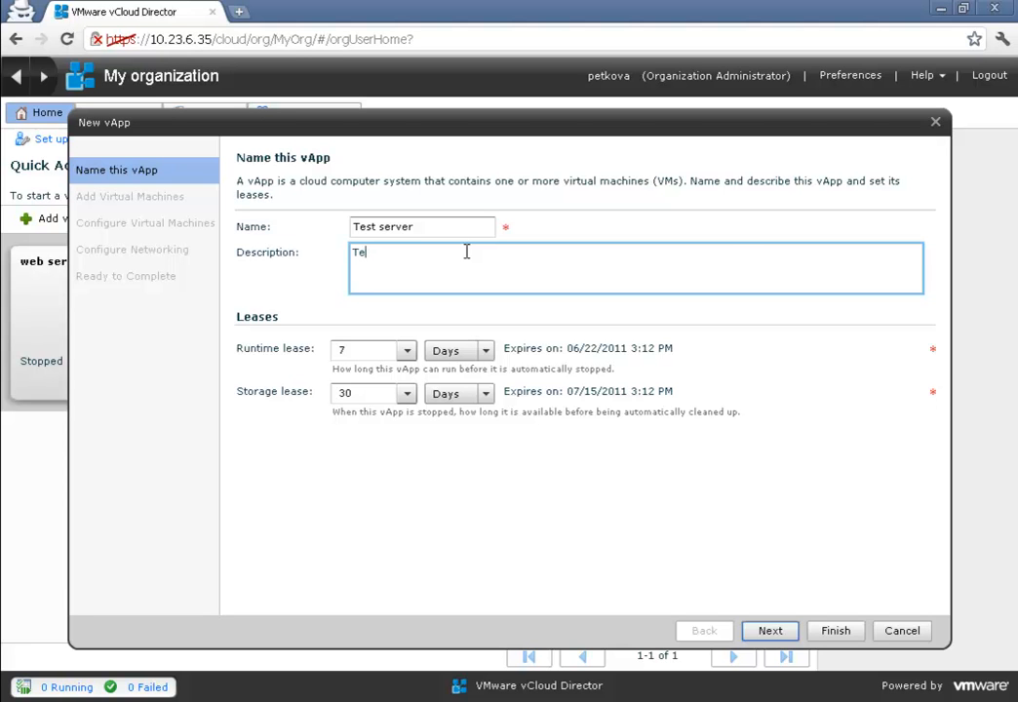
pyautogui.write('st cases server')
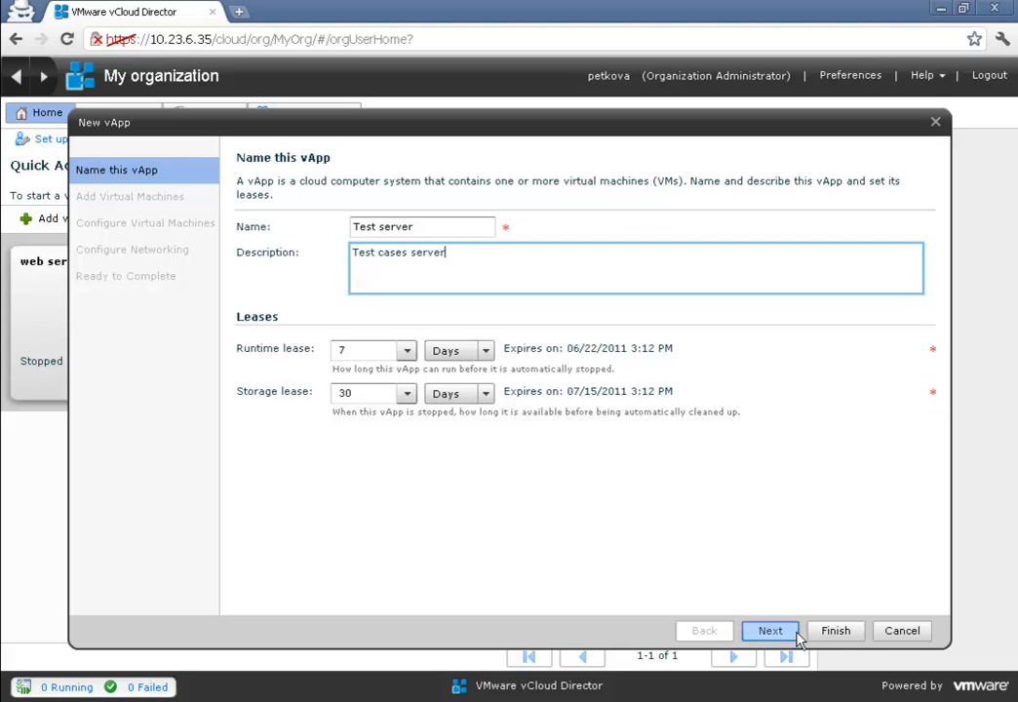
pyautogui.click(829, 633)
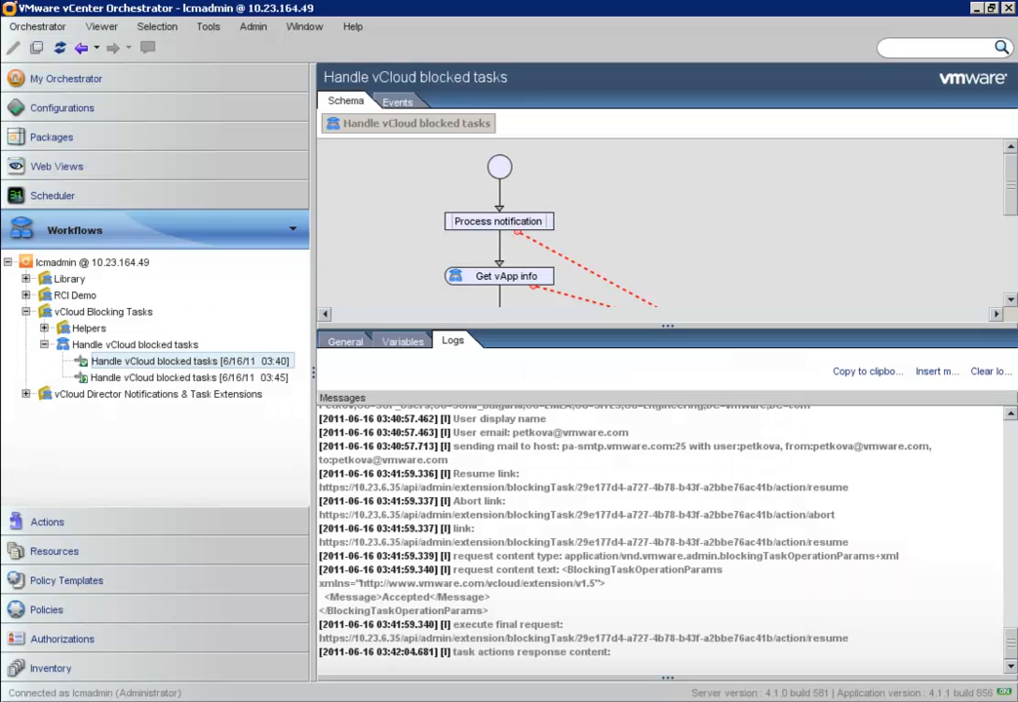
# - Open the 6/16/11 03:45 Handle vCloud blocked tasks run to see its logs
pyautogui.click(207, 379)
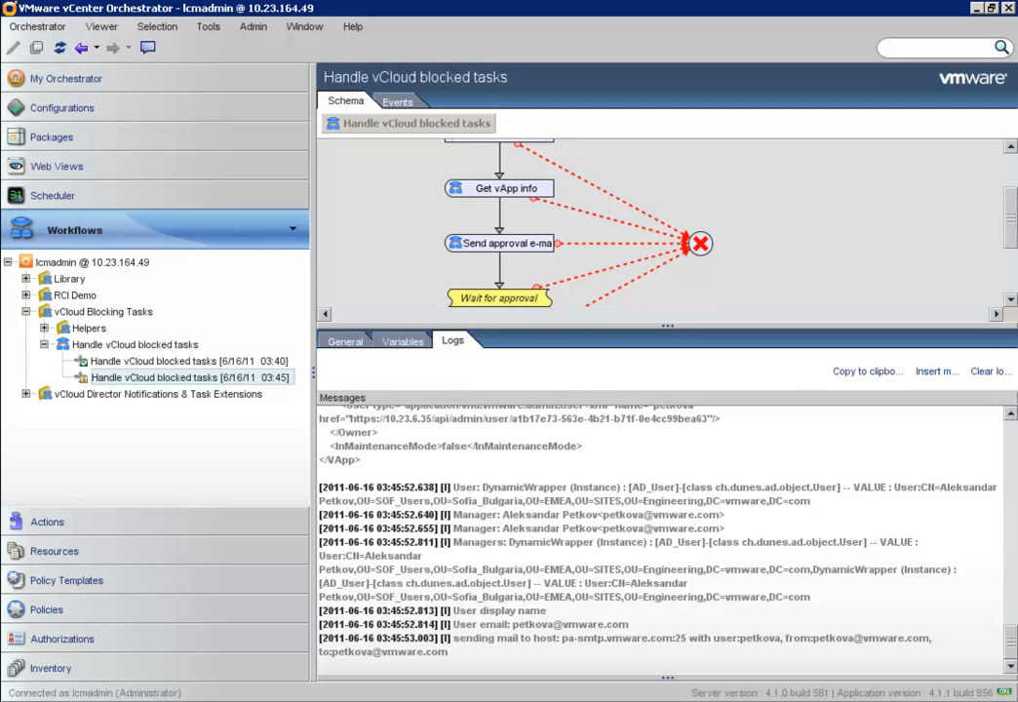
# - Close the old blocking-tasks page and follow the newest Test server request e-mail's approval link
pyautogui.hotkey('alt', 'Tab')
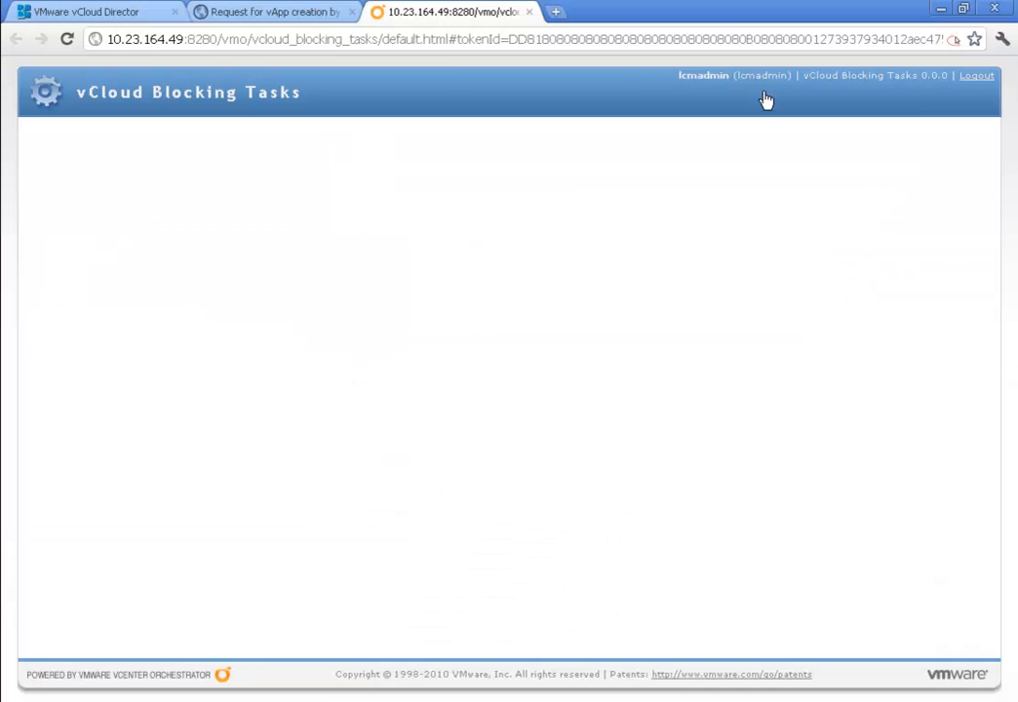
pyautogui.click(528, 13)
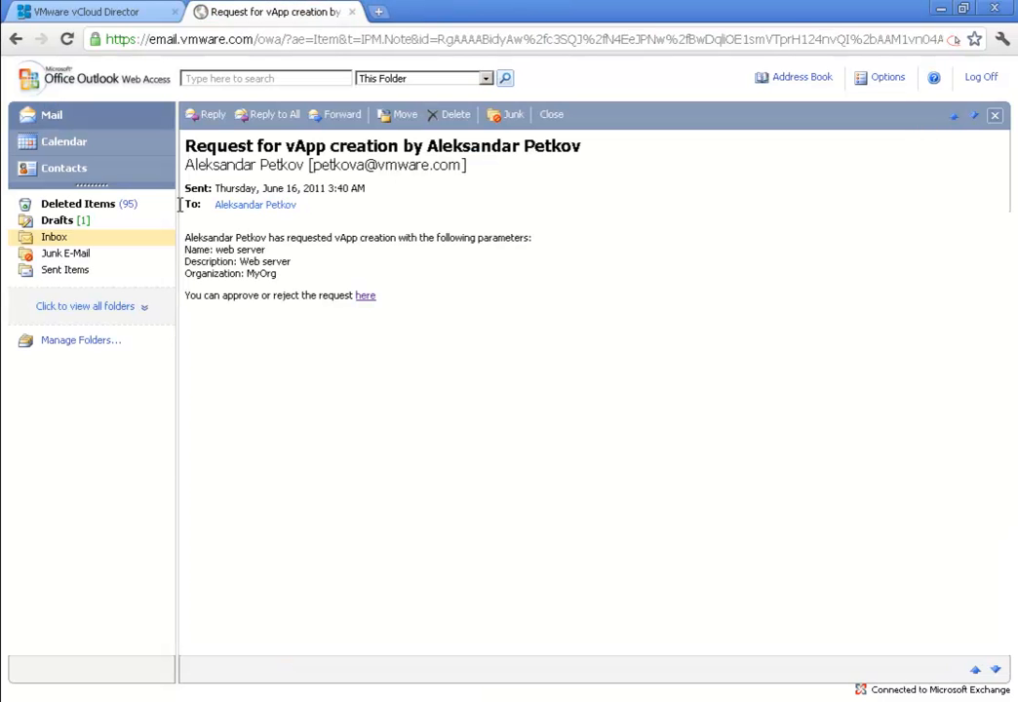
pyautogui.click(48, 237)
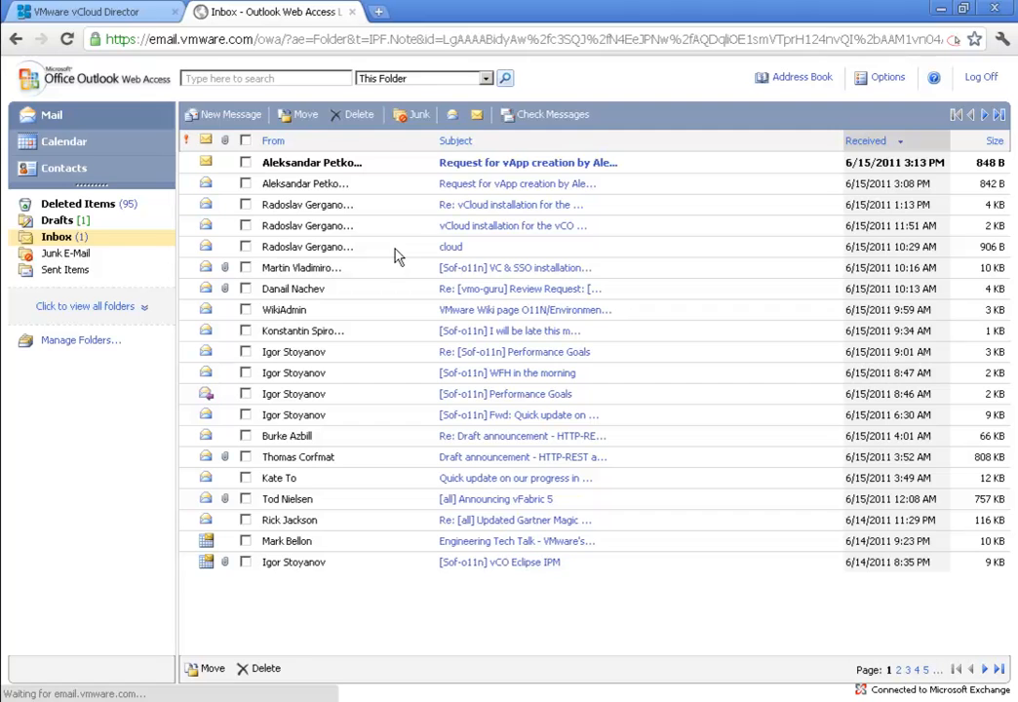
pyautogui.click(473, 166)
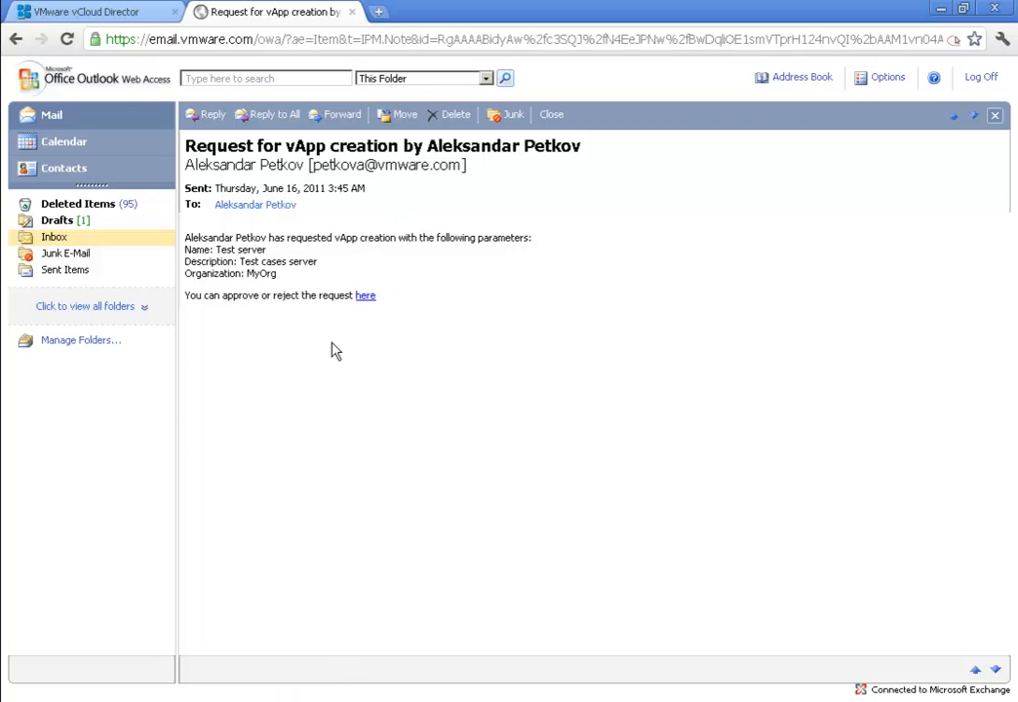
pyautogui.click(366, 295)
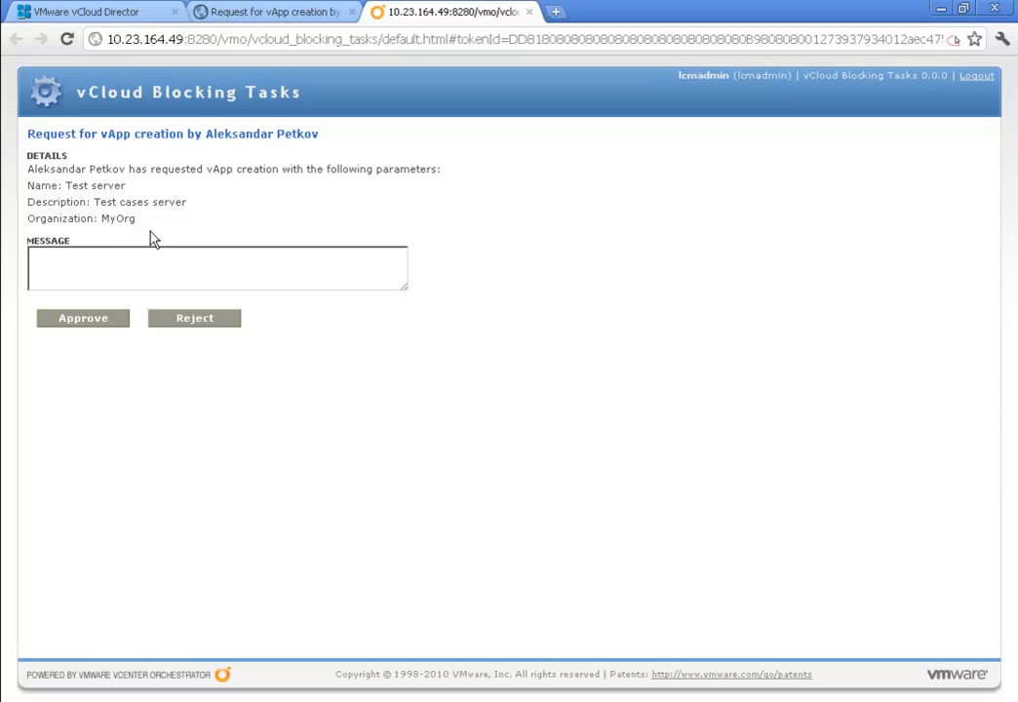
# - Reject the Test server vApp request with the message 'Reject'
pyautogui.click(174, 278)
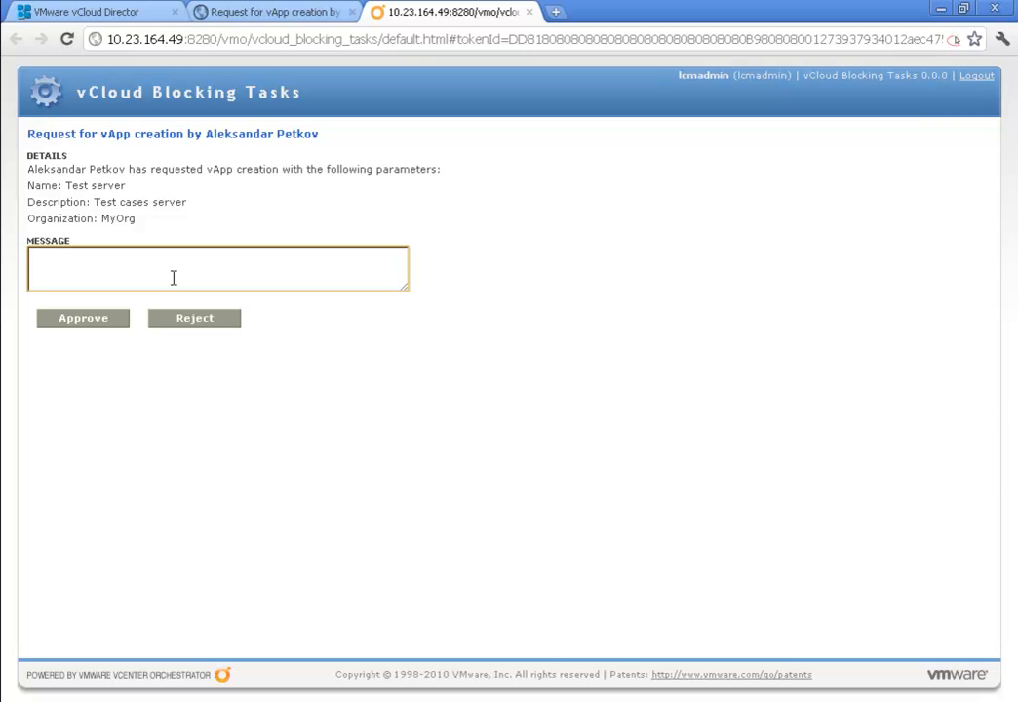
pyautogui.write('Reject')
pyautogui.click(195, 324)
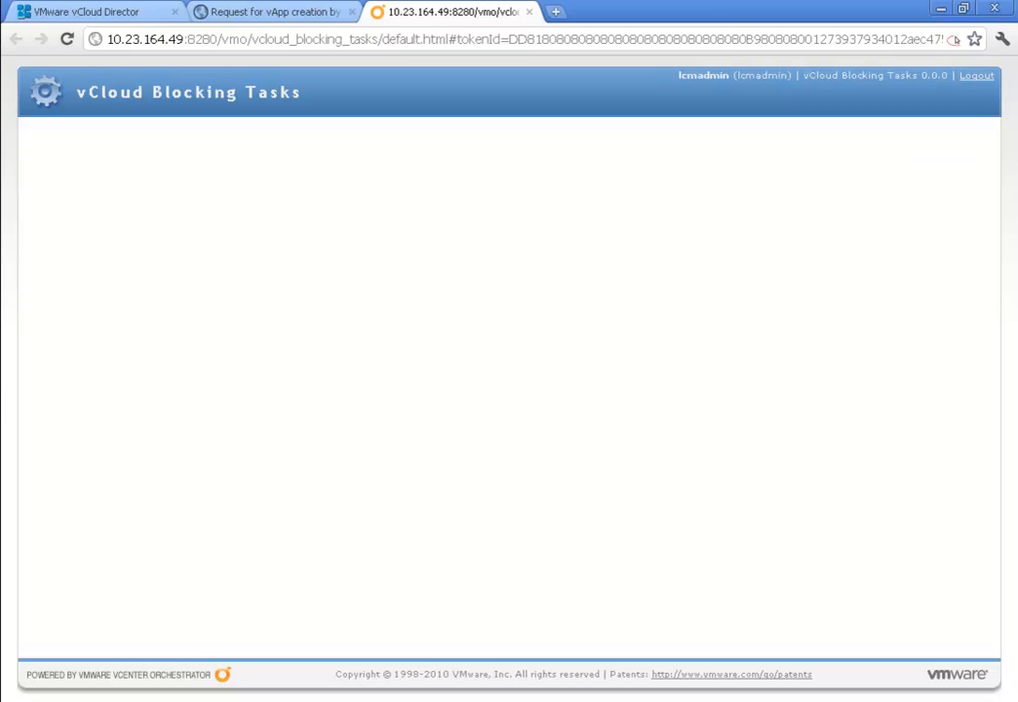
pyautogui.click(1016, 161)
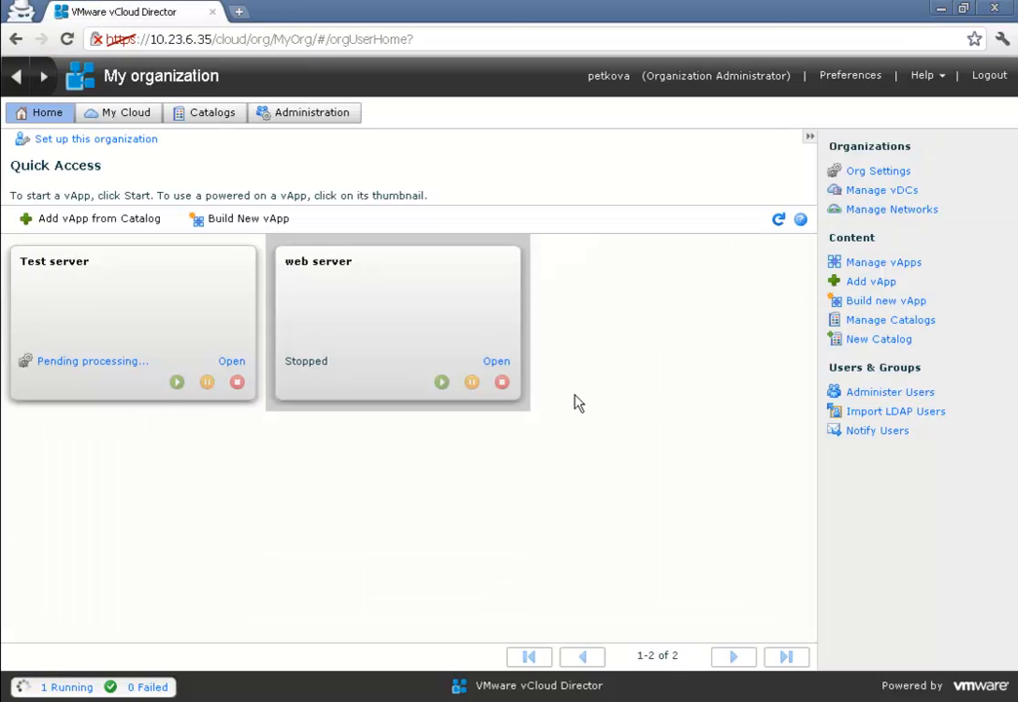
# - Refresh the vApp list to confirm only 'web server' remains, then return to Orchestrator
pyautogui.click(779, 221)
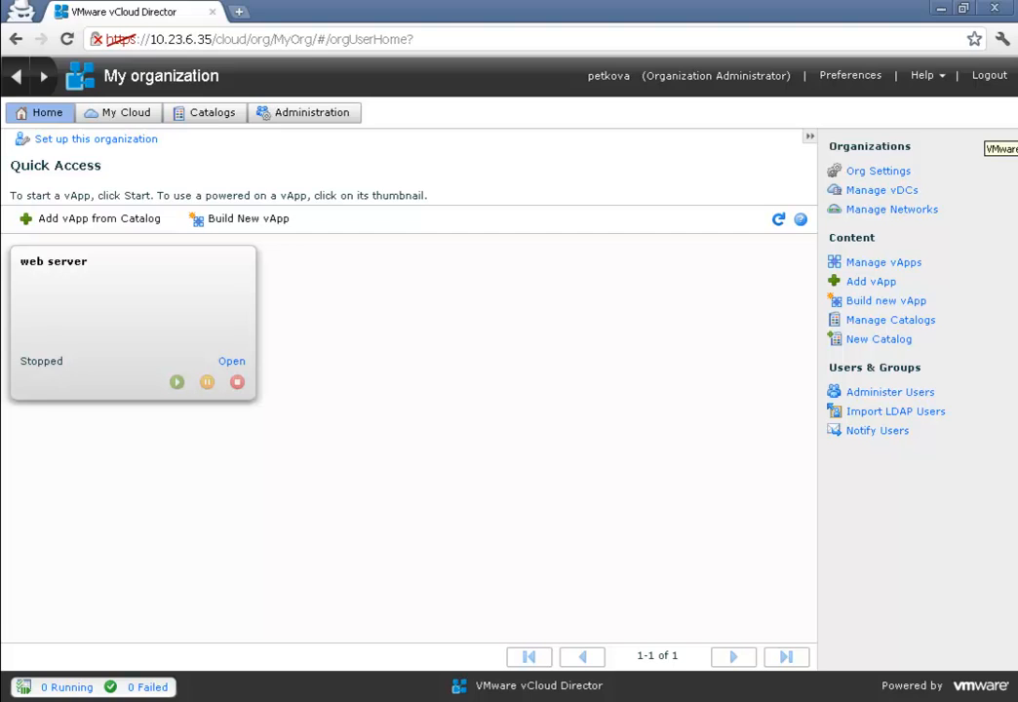
pyautogui.click(1016, 142)
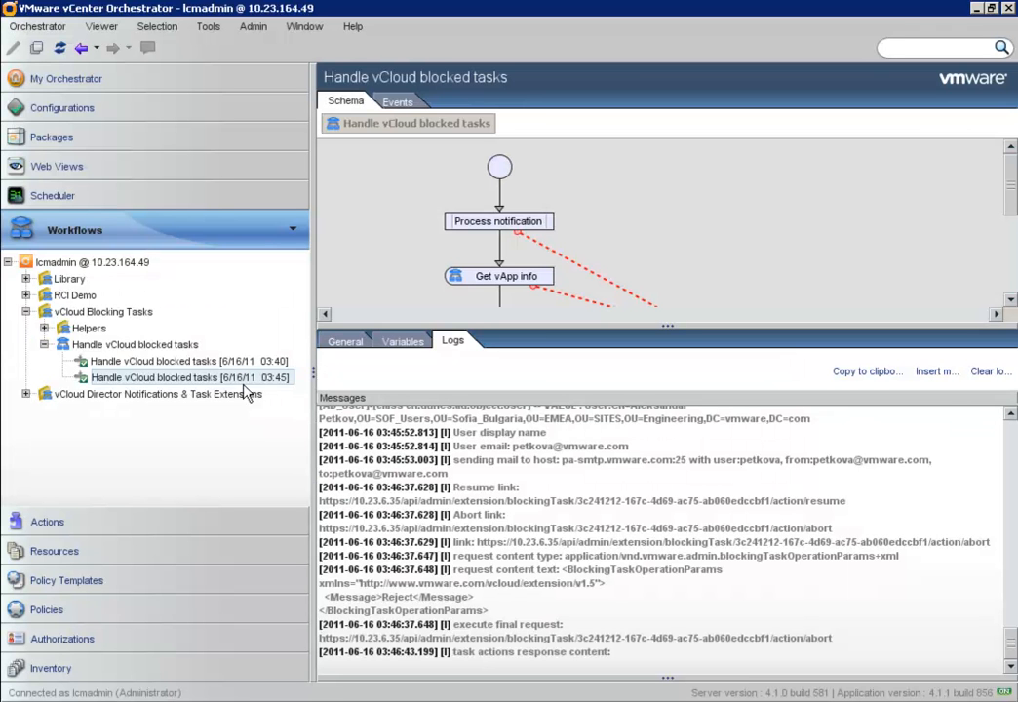